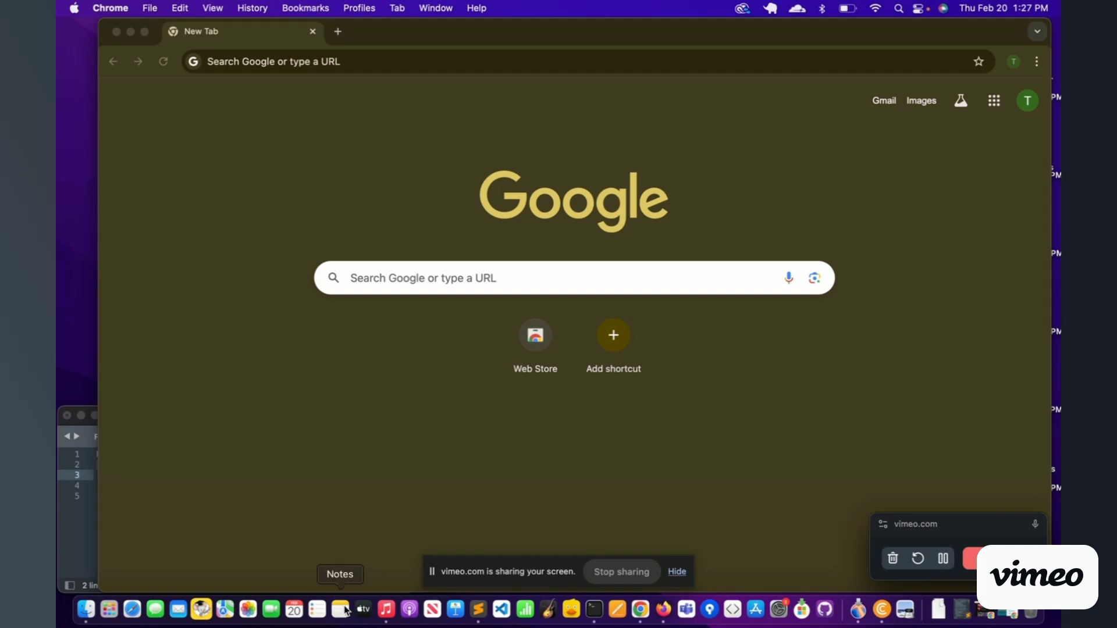
# Step: Load the store link from the notes in Chrome and start entering the trial email address
pyautogui.click(89, 491)
pyautogui.tripleClick(145, 467)
pyautogui.press('cmd+c')
pyautogui.click(327, 62)
pyautogui.press('cmd+v')
pyautogui.press('Return')
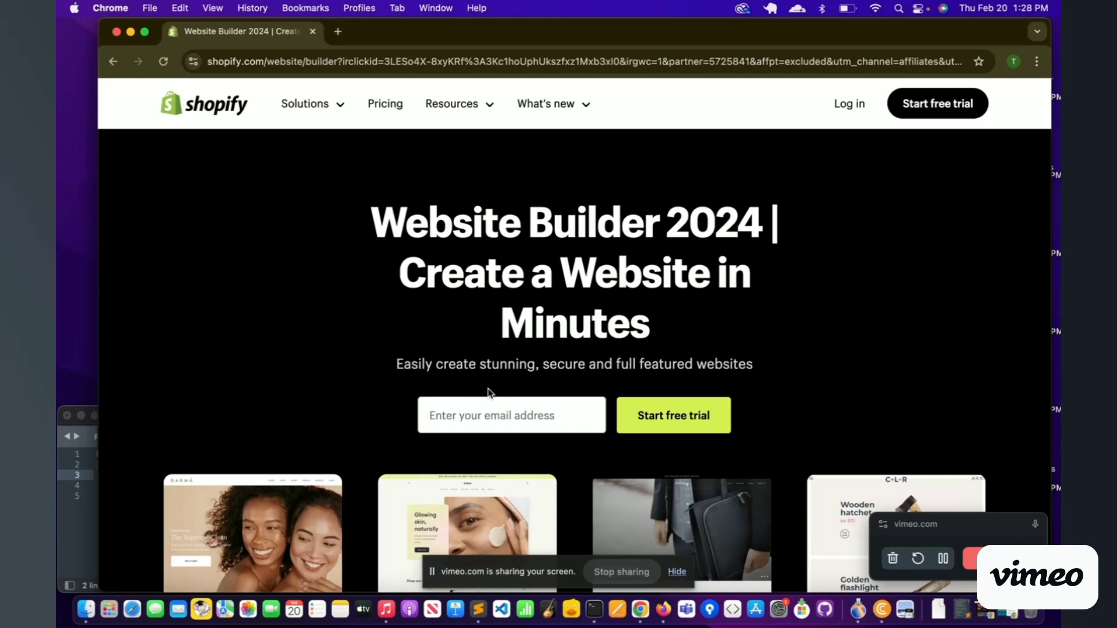
pyautogui.click(472, 410)
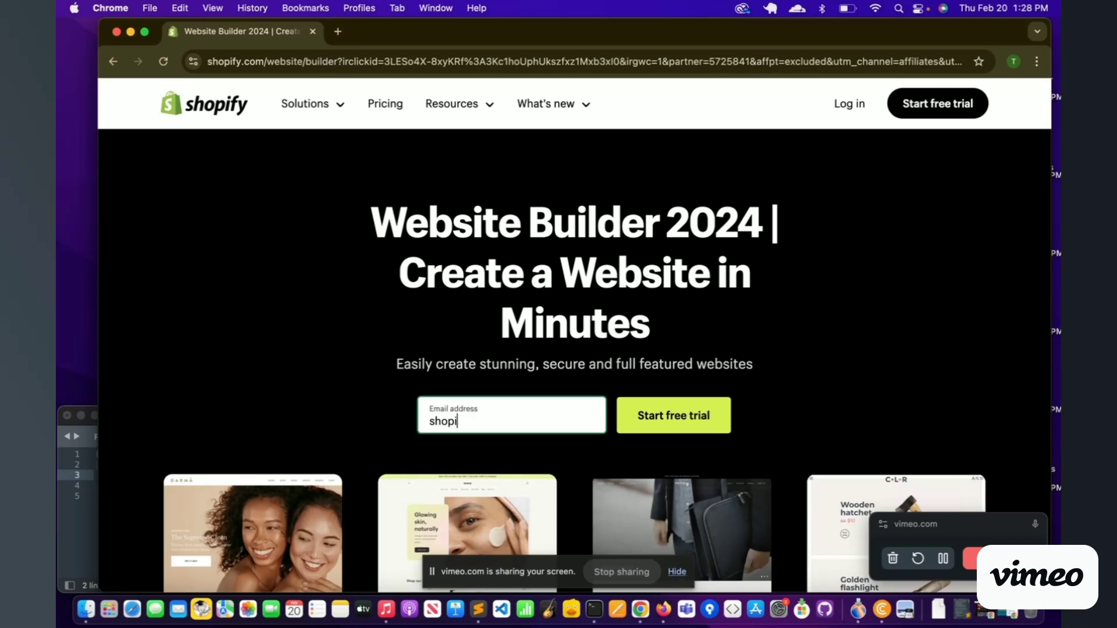
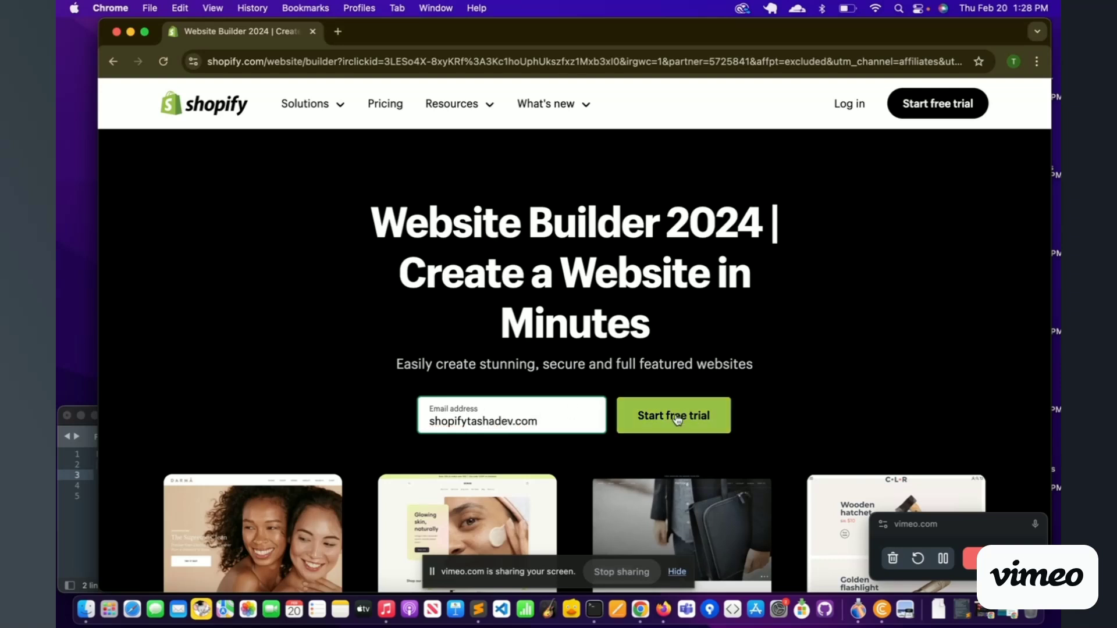
# Step: Start the free trial with that email and enter a password on the sign-up form
pyautogui.click(676, 419)
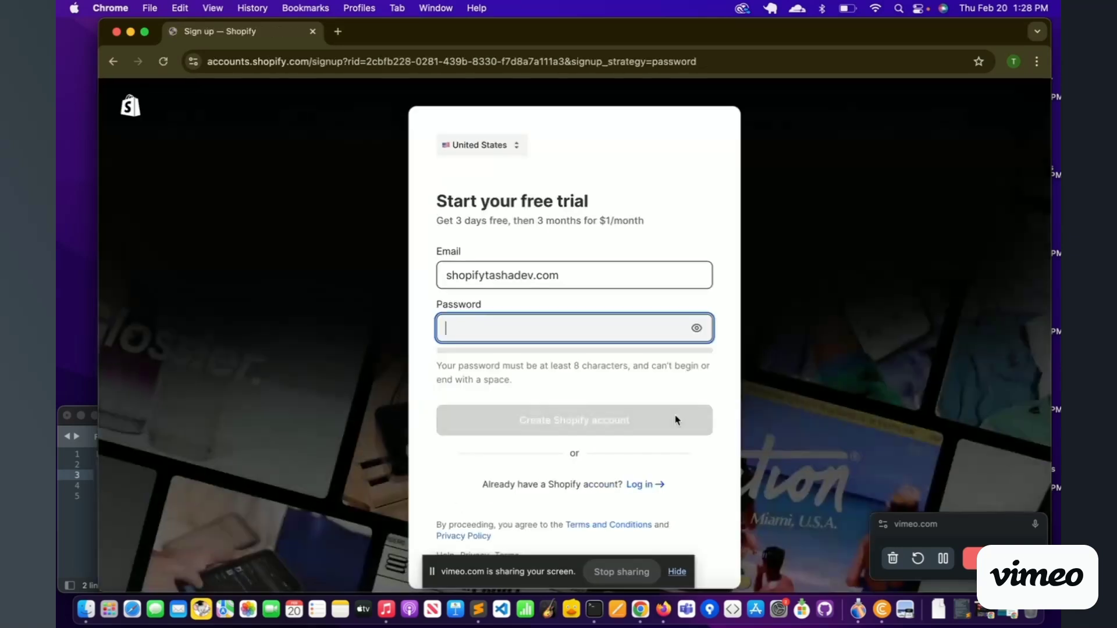
pyautogui.write('••')
pyautogui.press('BackSpace')
pyautogui.press('BackSpace')
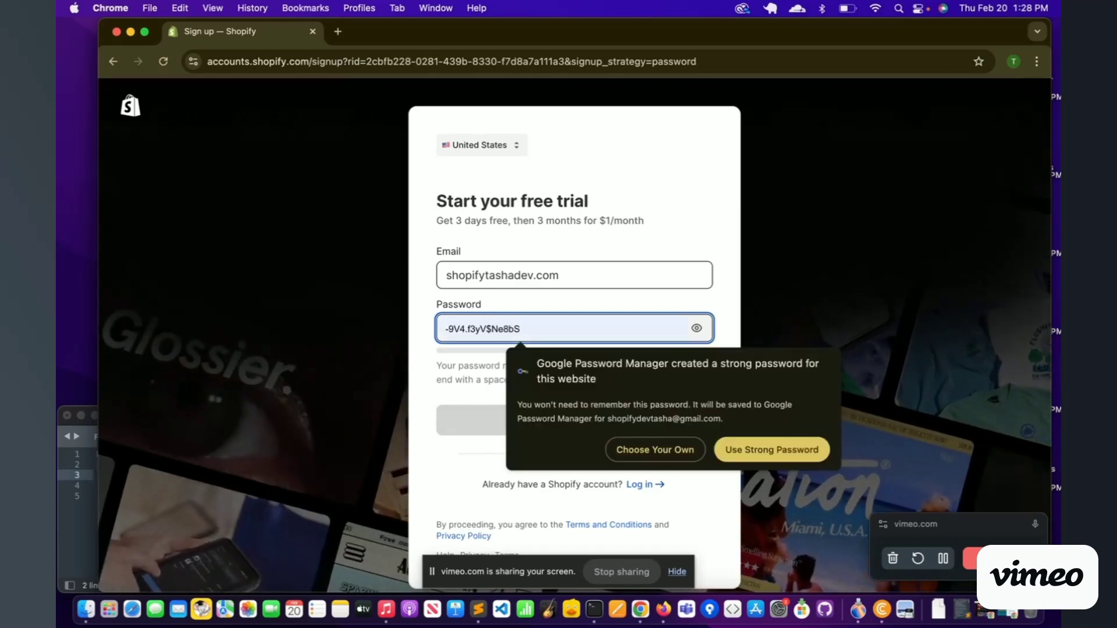
pyautogui.write('•')
pyautogui.press('BackSpace')
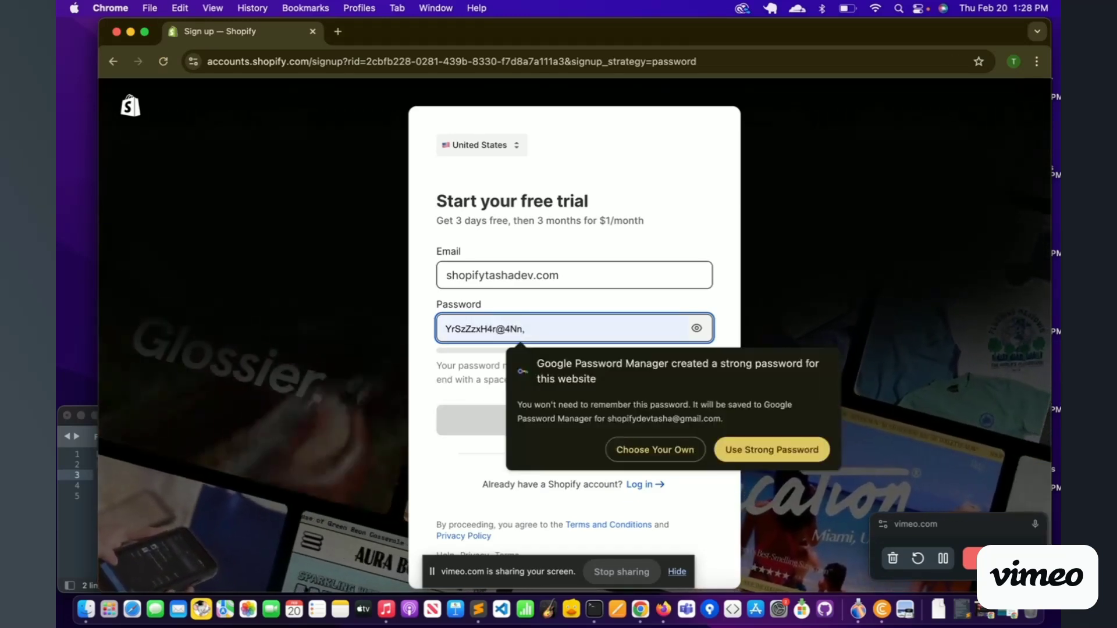
pyautogui.write('••••••••')
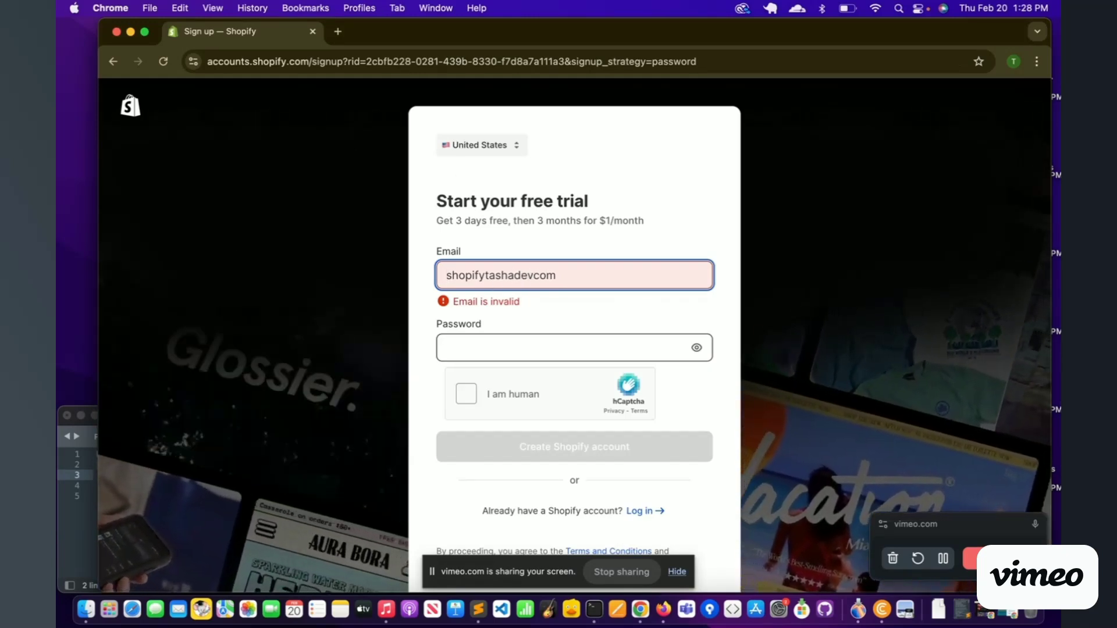
pyautogui.click(536, 276)
pyautogui.write('@gmail.')
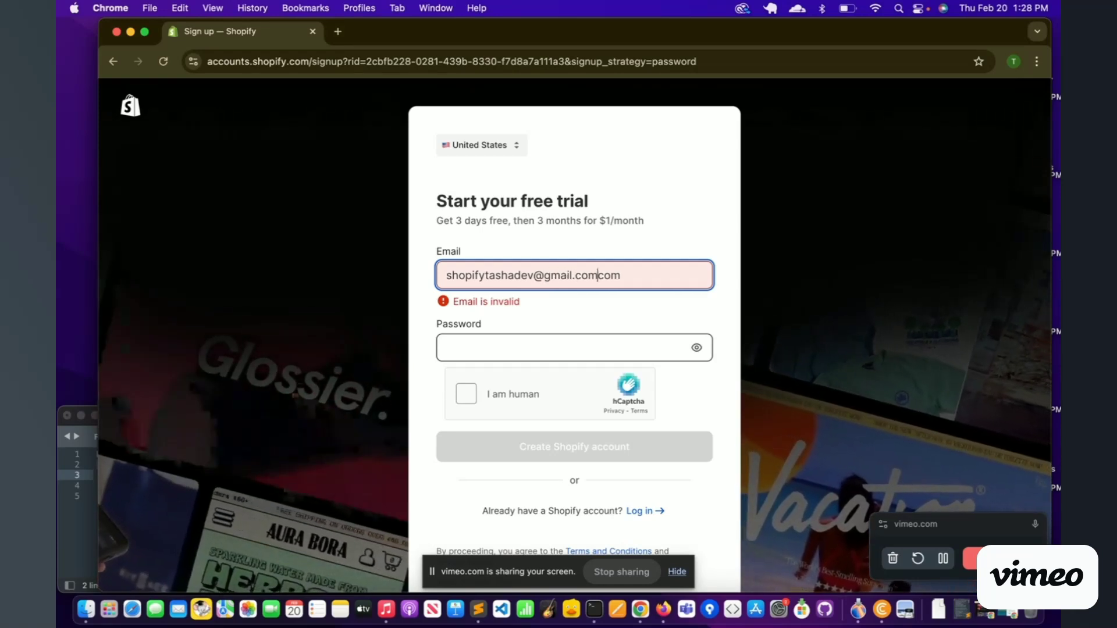
pyautogui.click(446, 348)
pyautogui.write('*********')
pyautogui.click(466, 438)
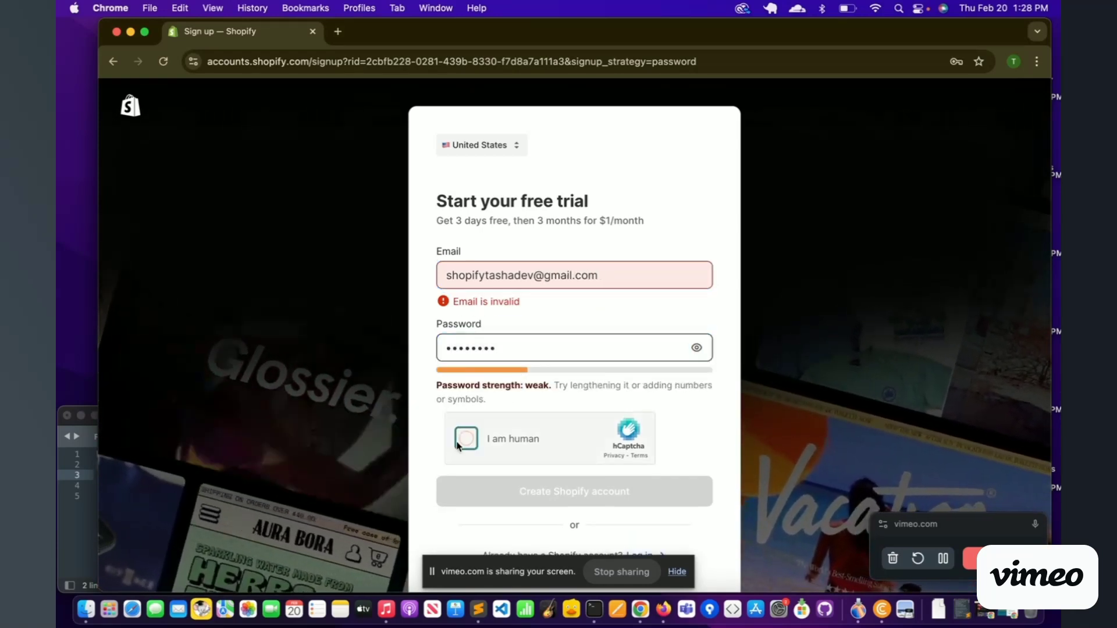
pyautogui.click(580, 494)
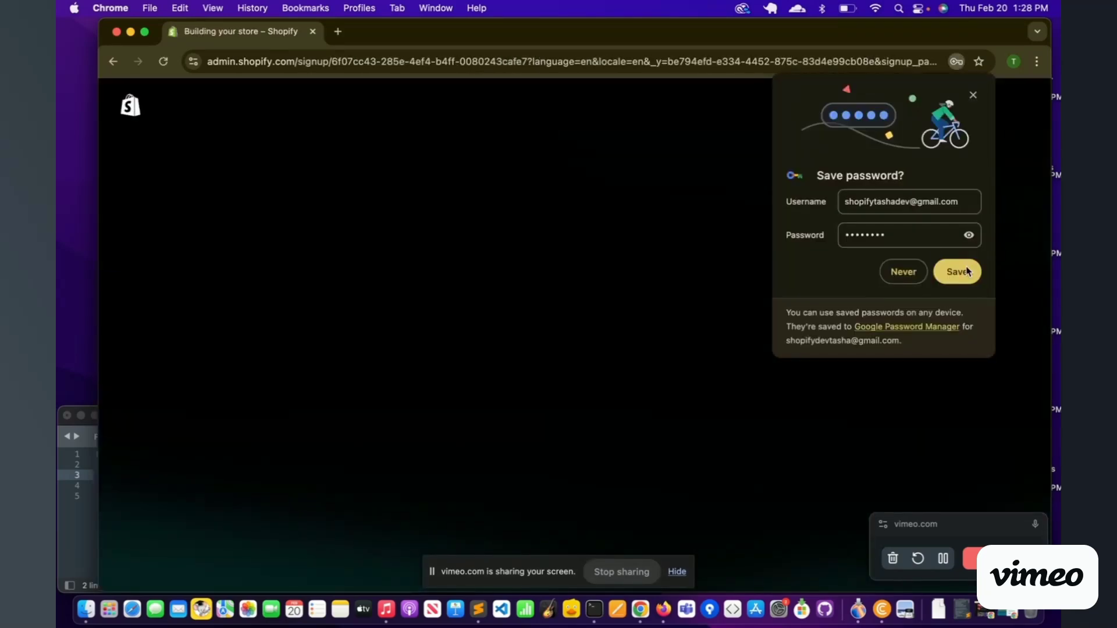
# Step: Save the password in Chrome, then answer 'An online store' and 'I'm not selling yet'
pyautogui.click(957, 272)
pyautogui.click(975, 96)
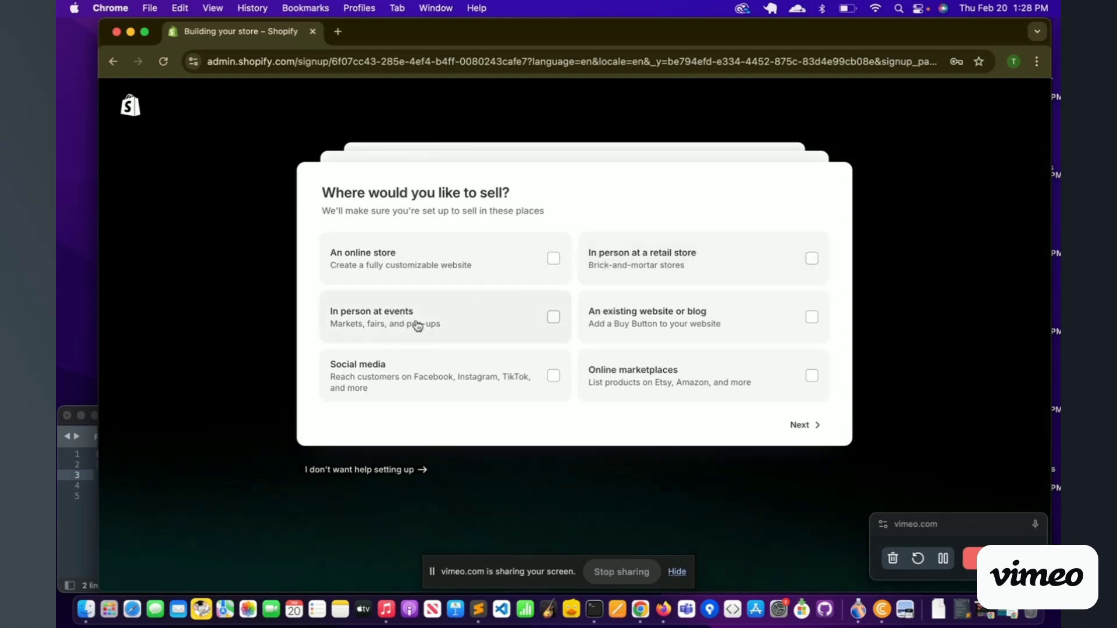
pyautogui.click(554, 260)
pyautogui.click(801, 425)
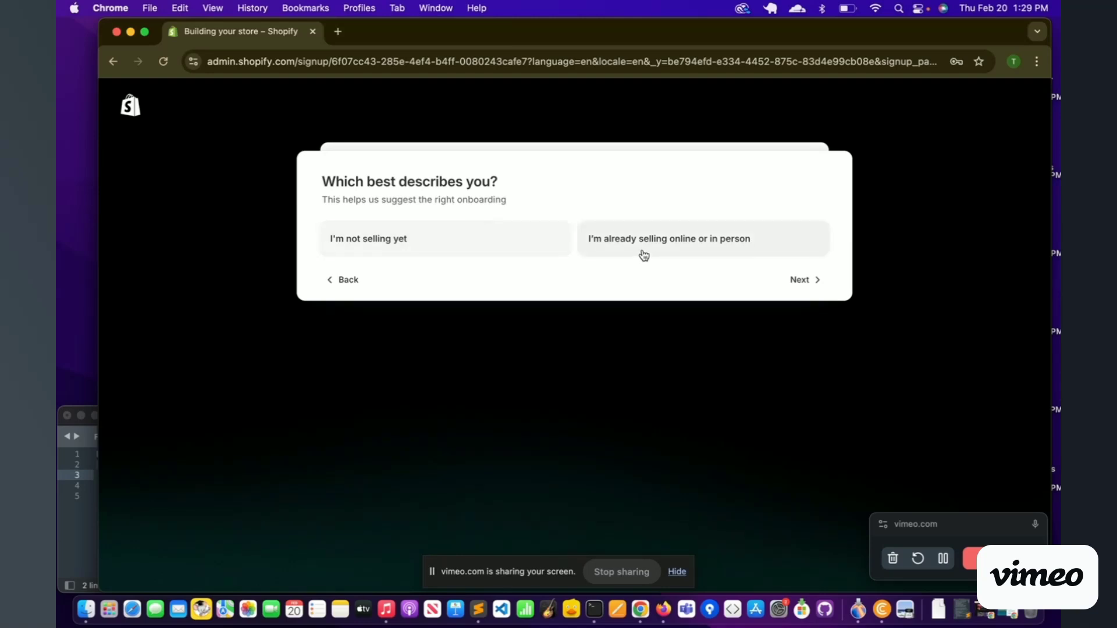
pyautogui.click(486, 240)
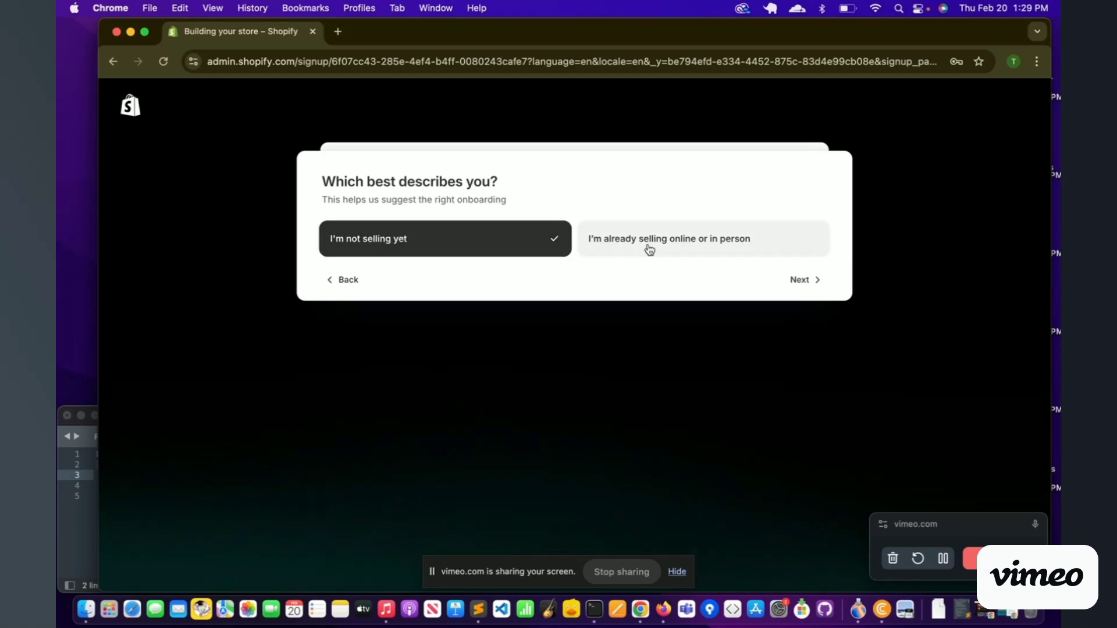
pyautogui.click(798, 280)
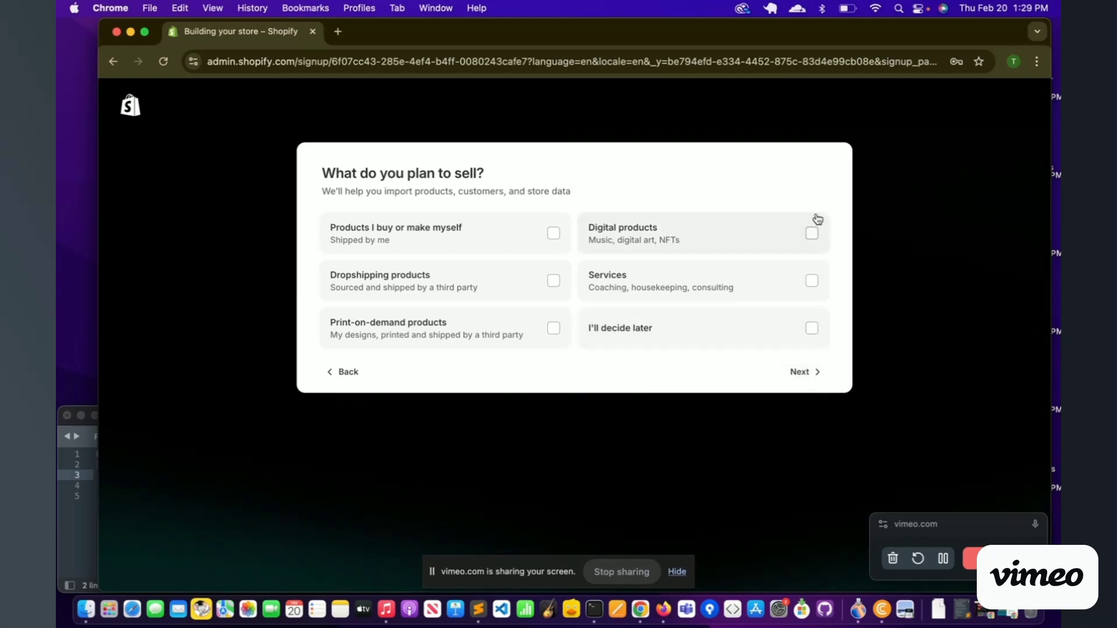
# Step: Pick 'Products I buy or make myself' as what the store will sell
pyautogui.click(553, 234)
# Step: Continue past the selling questions to the Basic/Shopify/Advanced plan choice
pyautogui.click(804, 377)
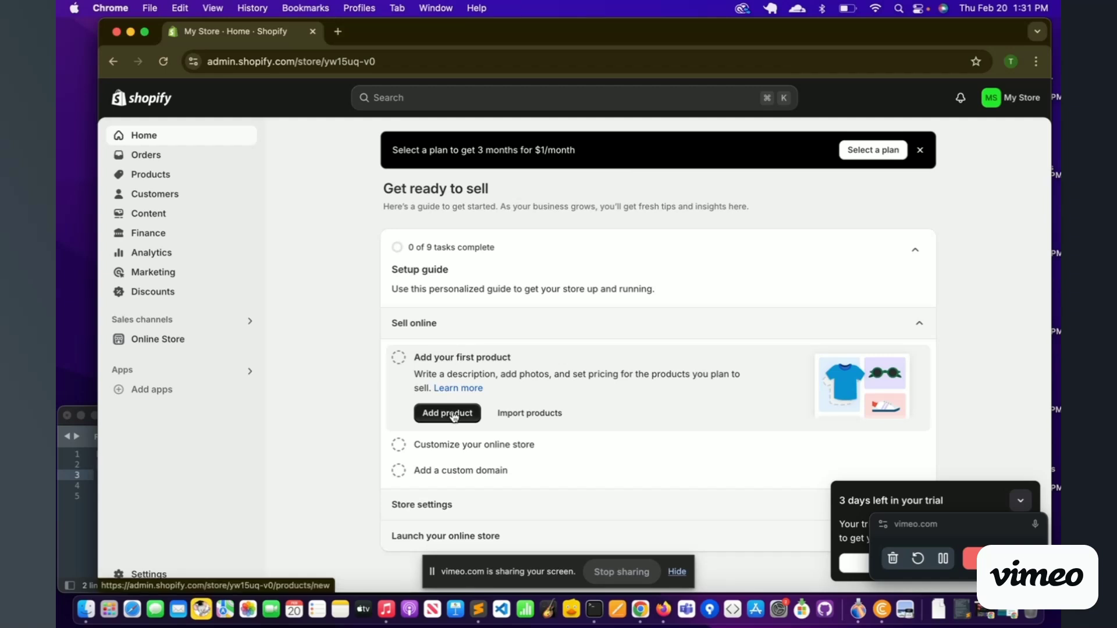
# Step: Start a new product from the Home page setup guide's Add product task
pyautogui.click(454, 415)
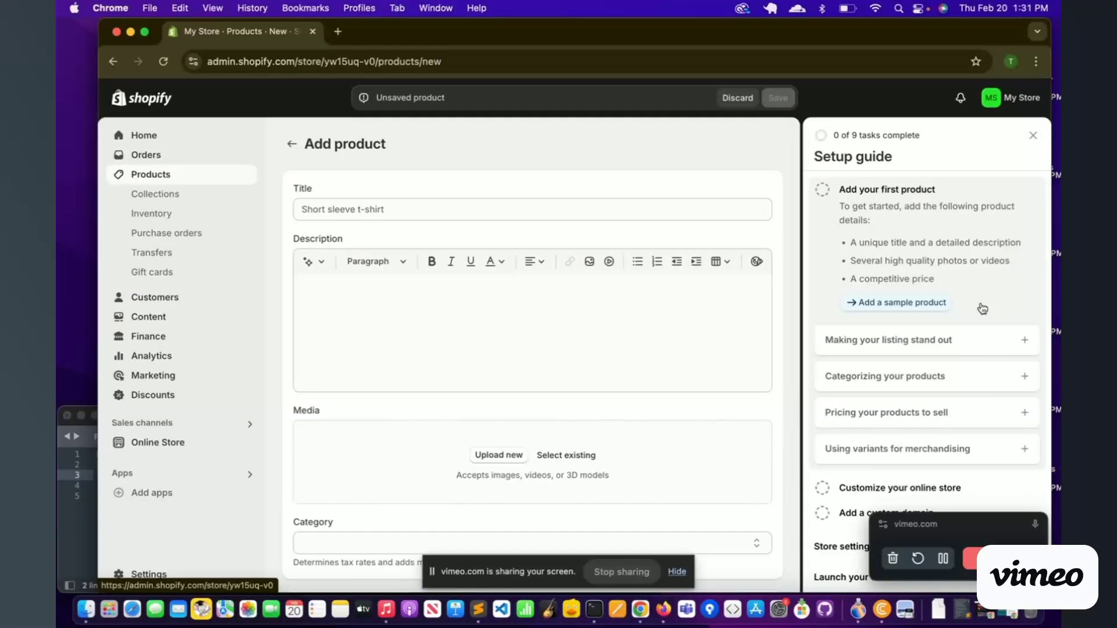
# Step: Title the product 'Test Purse' and describe it as a beautiful wonder purse, fixing the spelling
pyautogui.click(402, 204)
pyautogui.write('Tes')
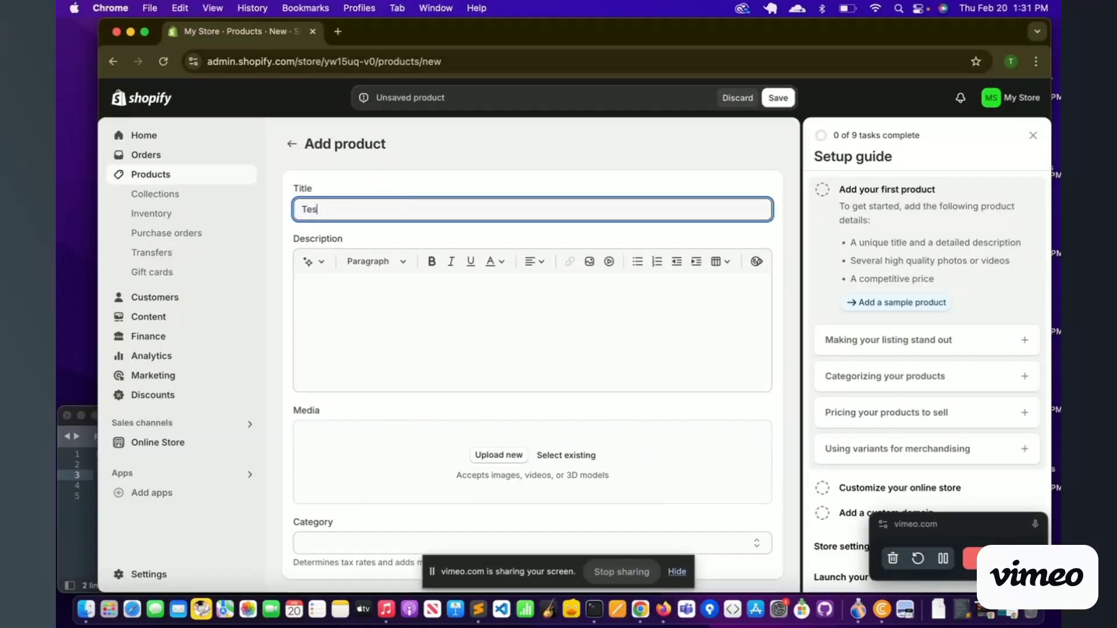
pyautogui.write('t Purse')
pyautogui.press('Tab')
pyautogui.press('Tab')
pyautogui.press('Tab')
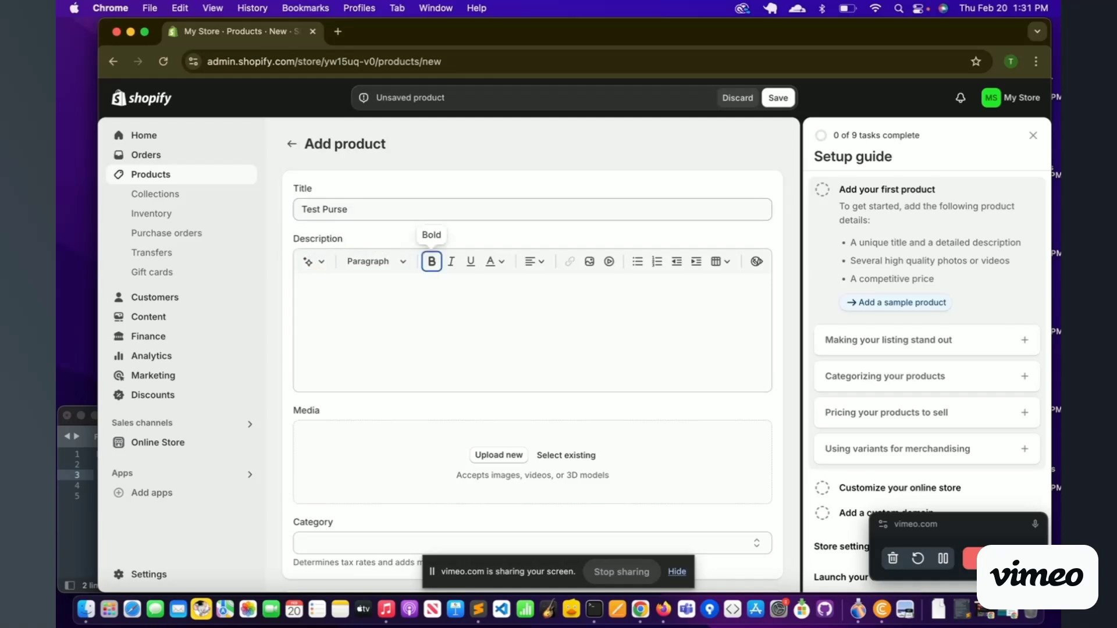
pyautogui.click(349, 328)
pyautogui.write('This is b')
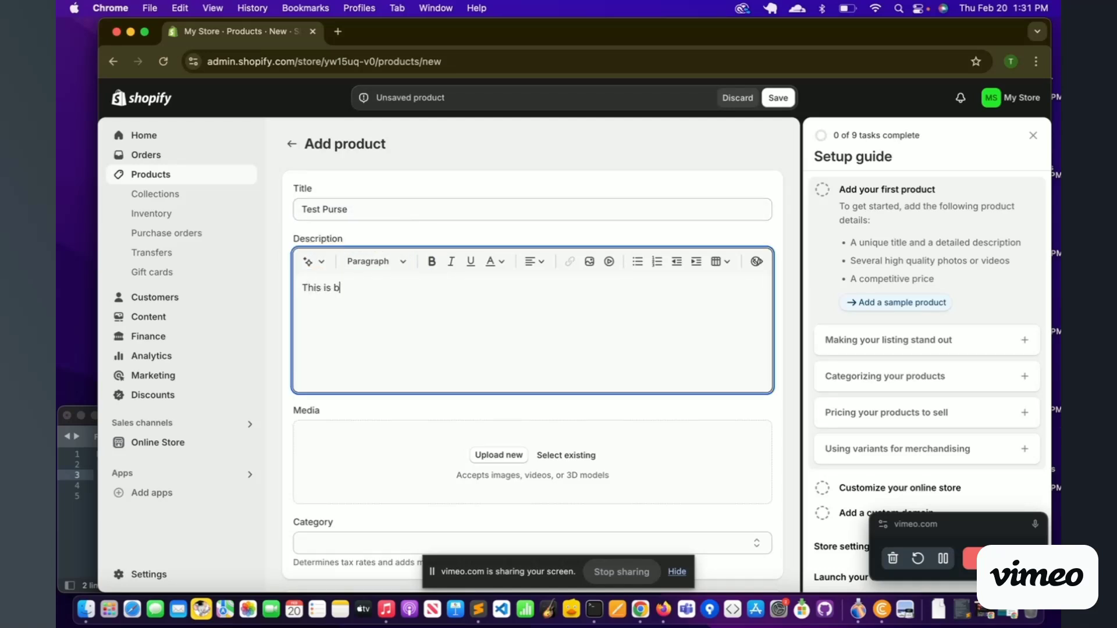
pyautogui.write('eatiful')
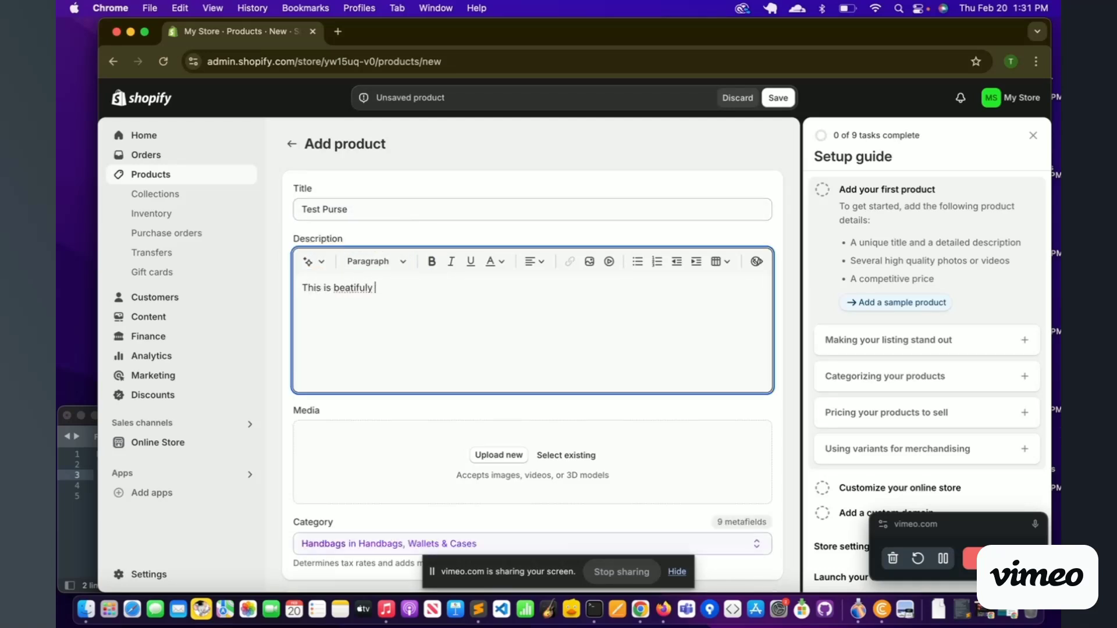
pyautogui.write(' wonder pr')
pyautogui.write('rse')
pyautogui.rightClick(360, 289)
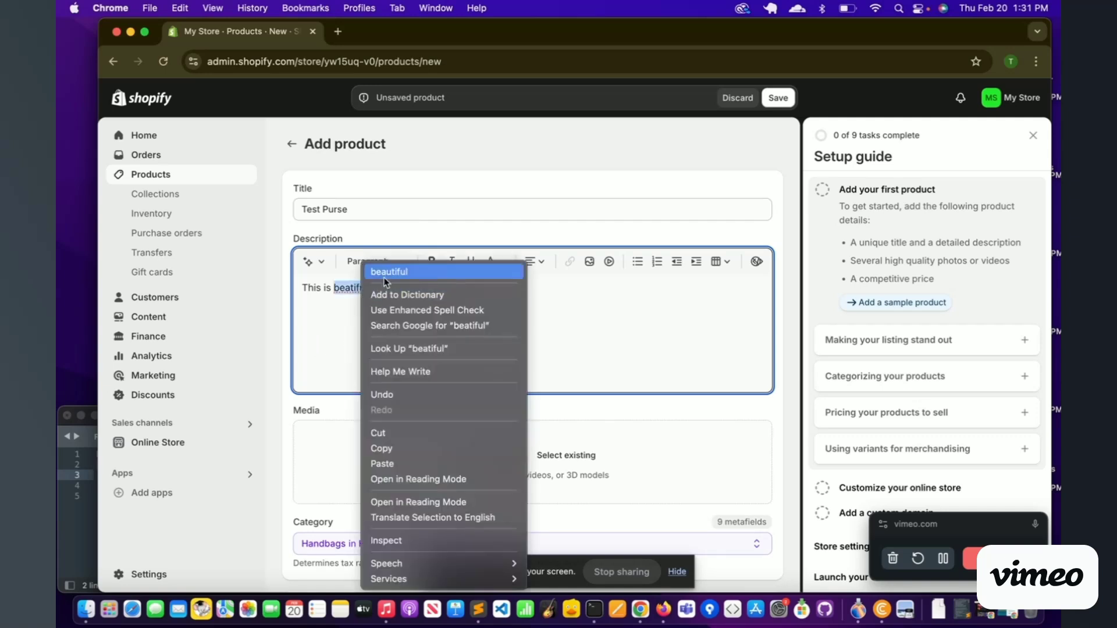
pyautogui.click(384, 271)
# Step: Add a Keypoints section to the description listing Small and Easy to Carry
pyautogui.click(452, 289)
pyautogui.write('.')
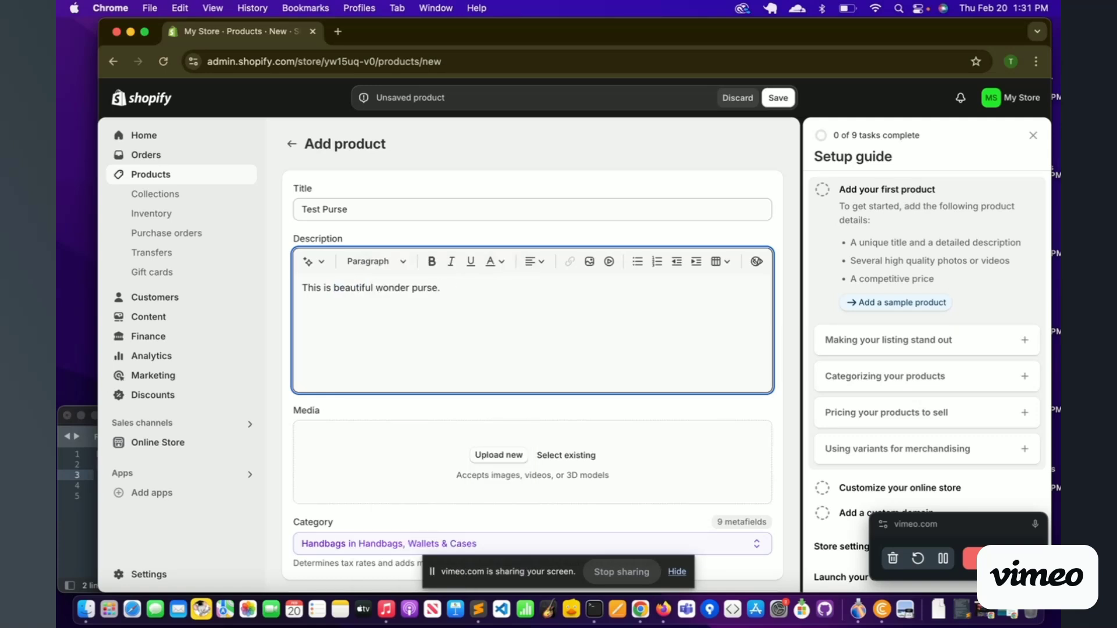
pyautogui.write('Keyw')
pyautogui.write('points.')
pyautogui.press('Return')
pyautogui.write('SmalSt')
pyautogui.press('BackSpace')
pyautogui.press('BackSpace')
pyautogui.press('BackSpace')
pyautogui.write('Easy to Carry')
pyautogui.press('BackSpace')
pyautogui.press('BackSpace')
pyautogui.write('ry')
pyautogui.press('Return')
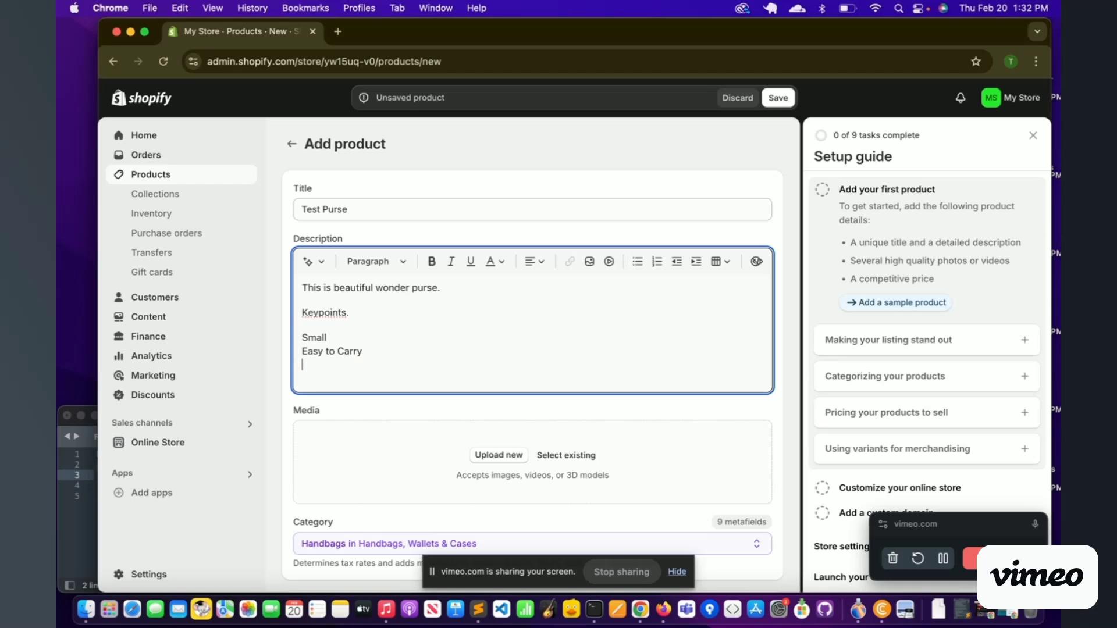
pyautogui.scroll(-2, 515, 495)
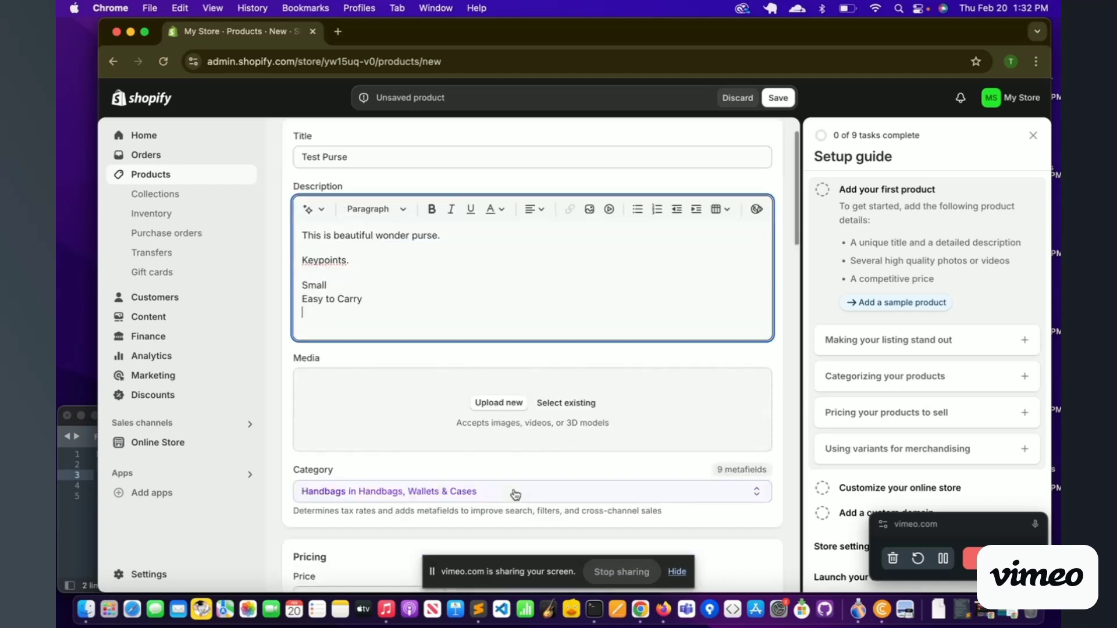
# Step: Upload coach.webp from the Desktop as the product's media image
pyautogui.click(499, 379)
pyautogui.click(164, 263)
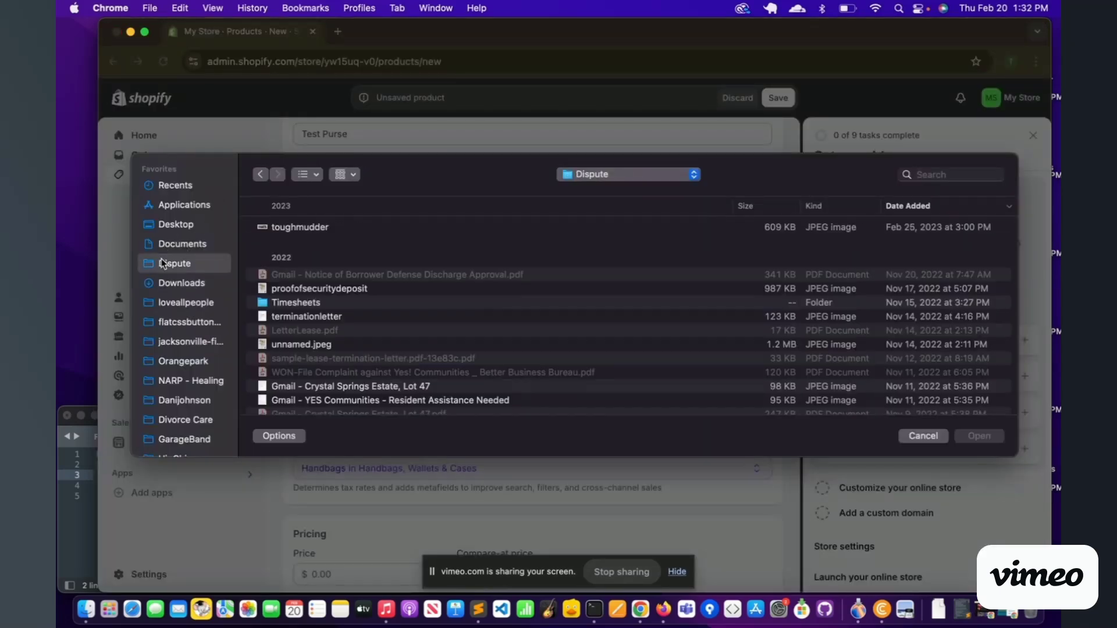
pyautogui.click(171, 224)
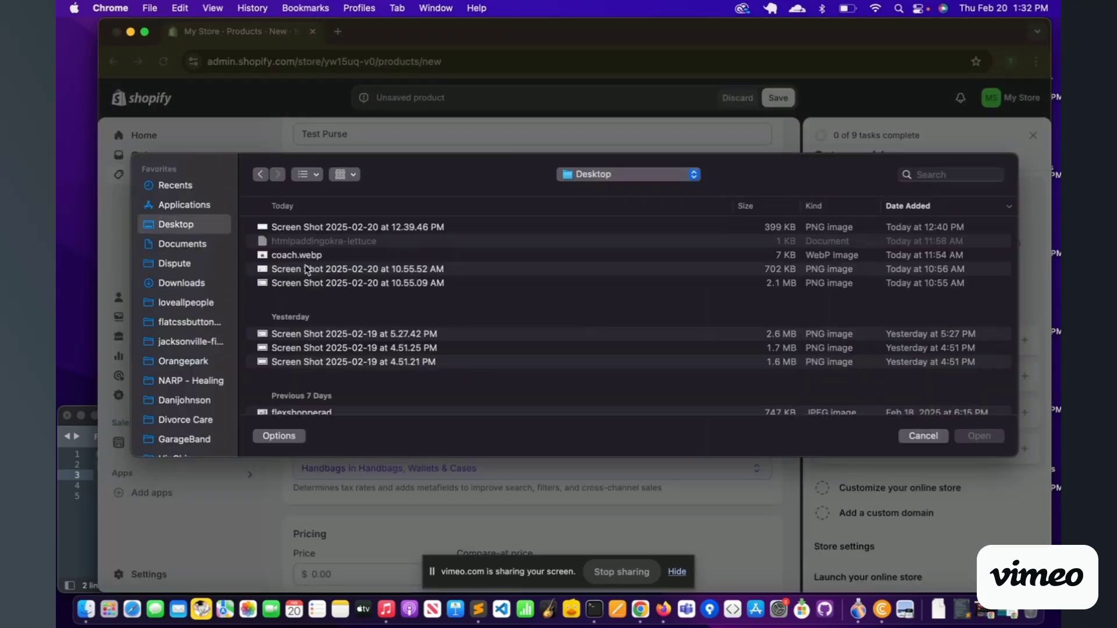
pyautogui.scroll(-2, 309, 271)
pyautogui.scroll(2, 309, 271)
pyautogui.click(425, 252)
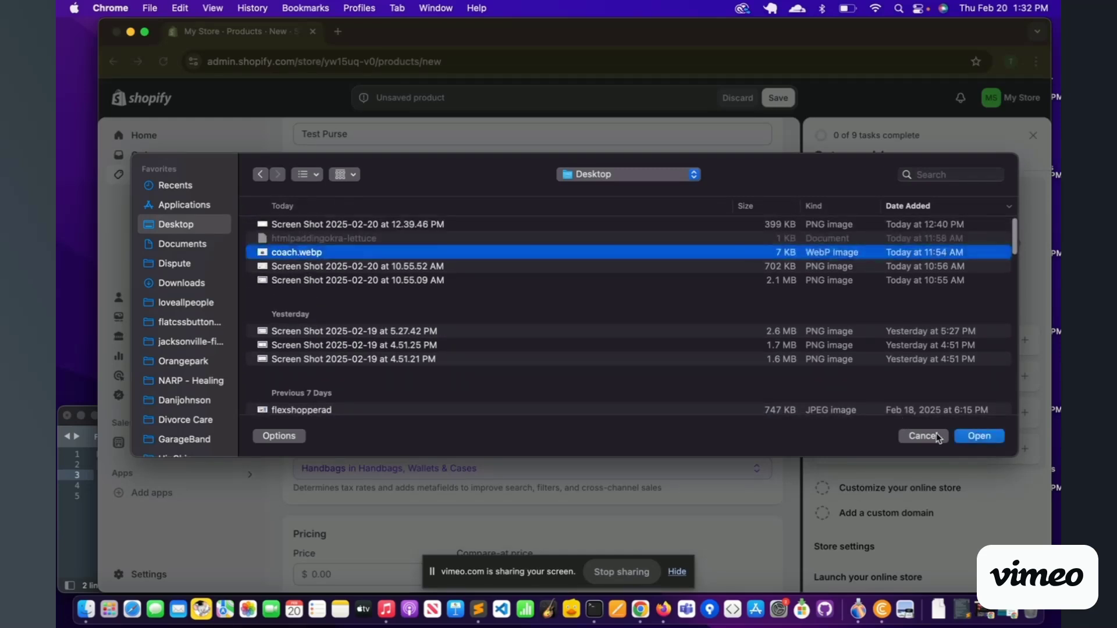
pyautogui.click(977, 441)
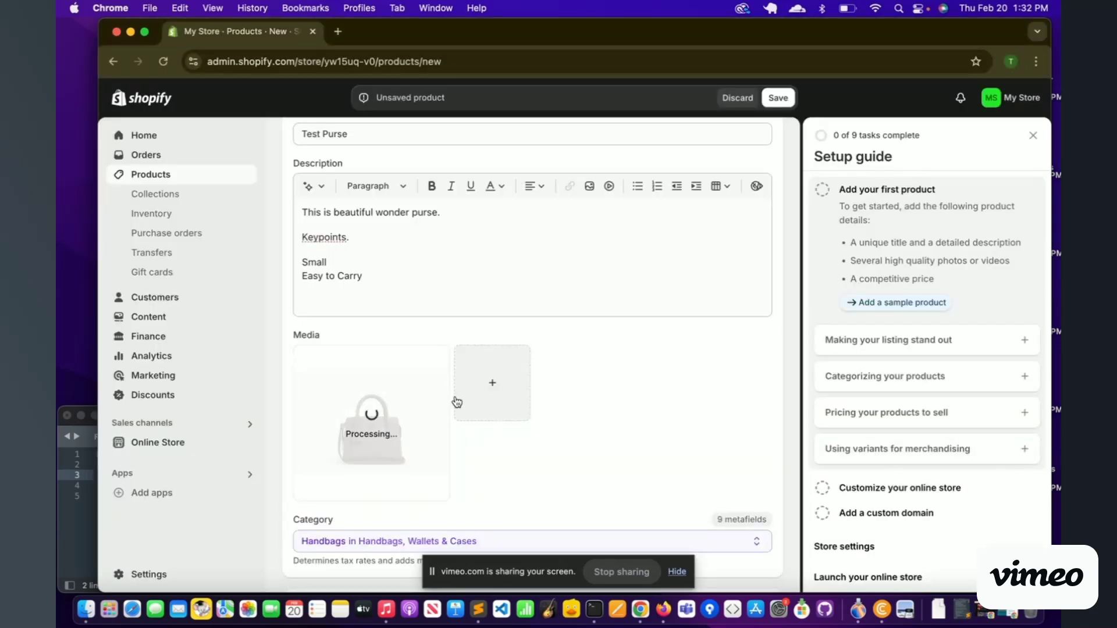
pyautogui.scroll(1, 390, 232)
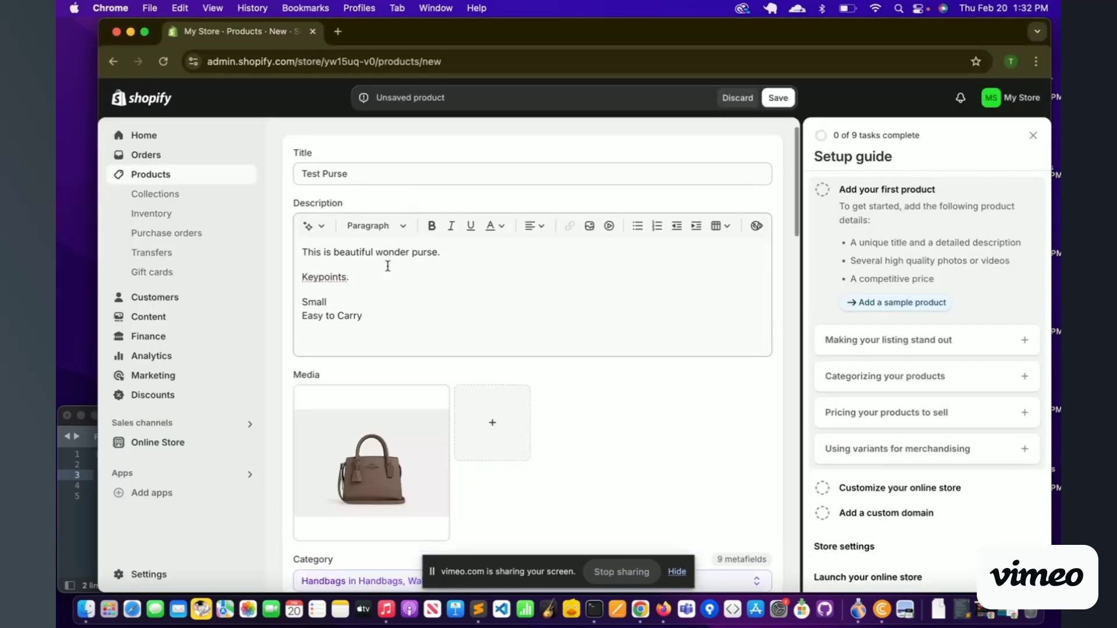
pyautogui.scroll(-2, 388, 266)
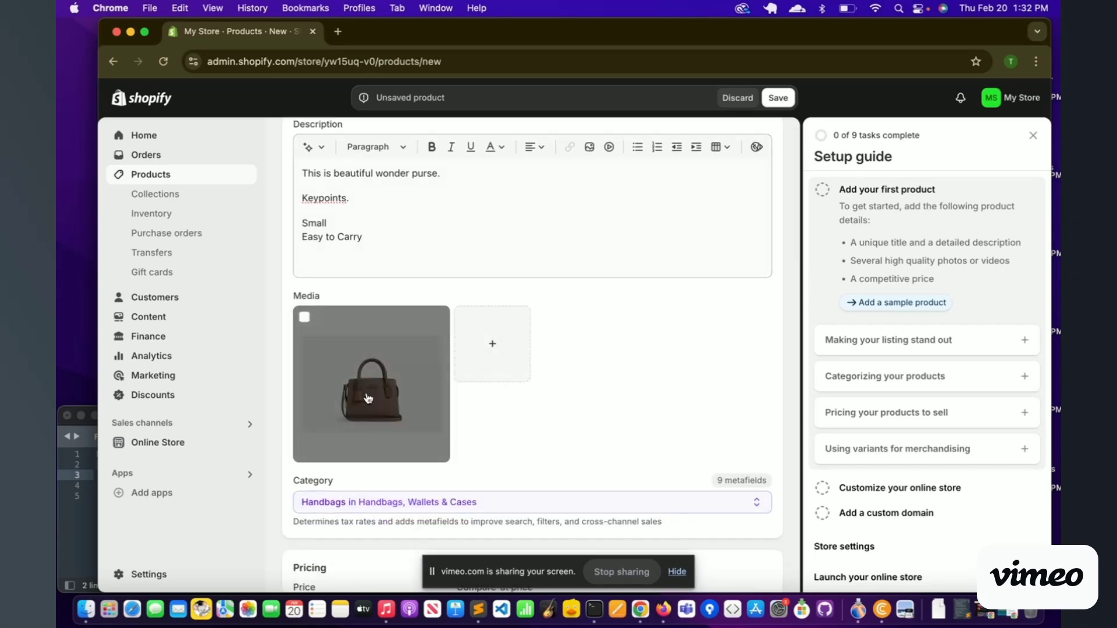
pyautogui.scroll(-3, 368, 399)
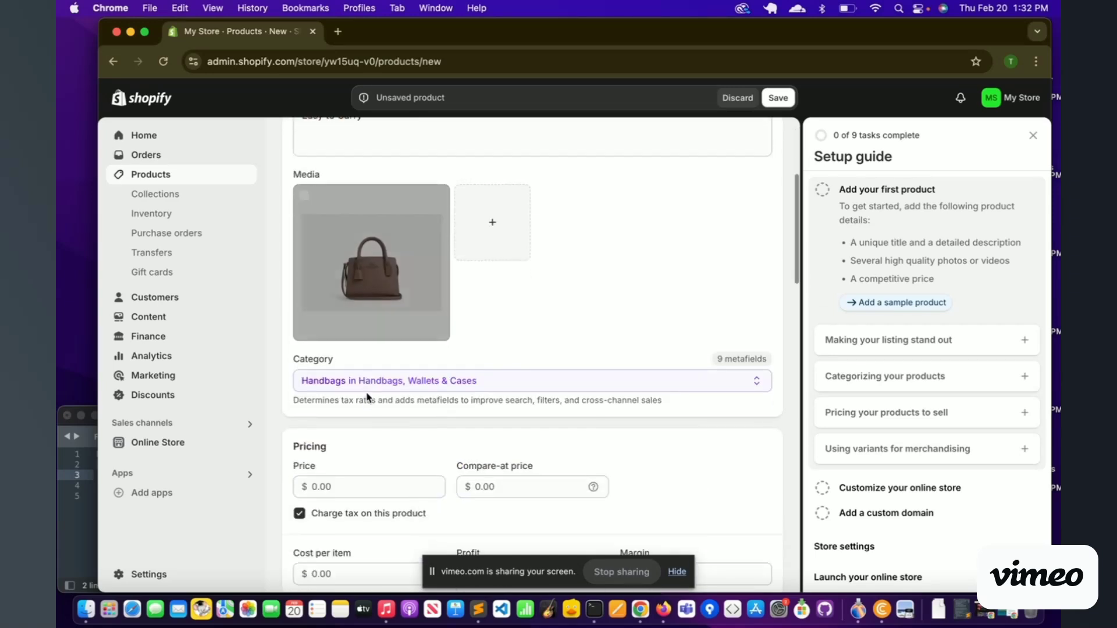
# Step: Confirm the Handbags category and set price 120.00 with a 150.00 compare-at price
pyautogui.click(496, 378)
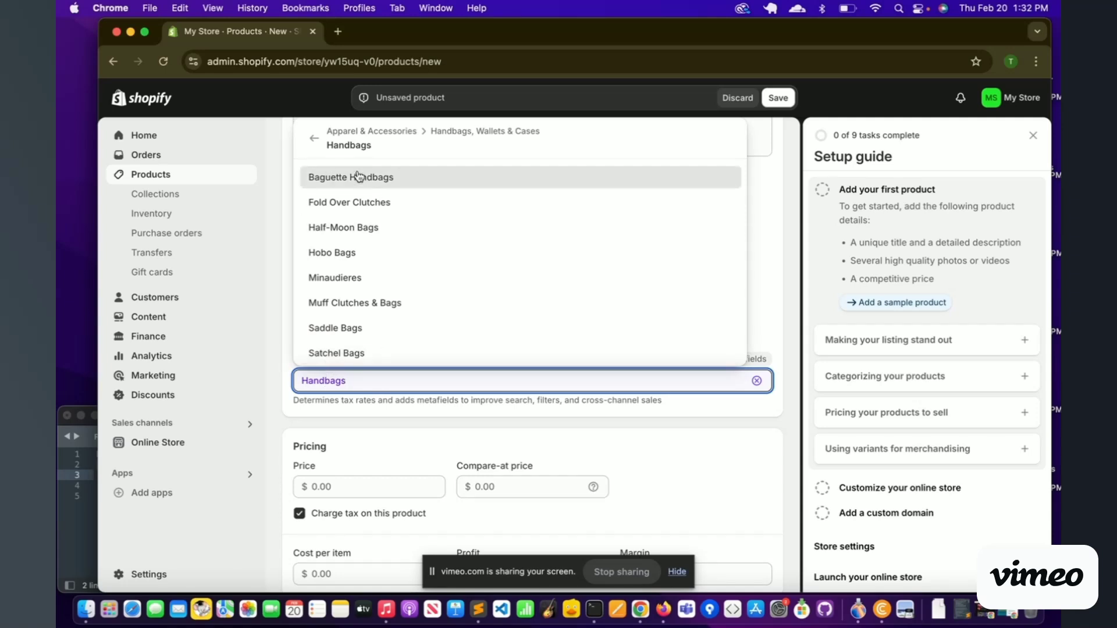
pyautogui.click(342, 450)
pyautogui.scroll(-3, 407, 416)
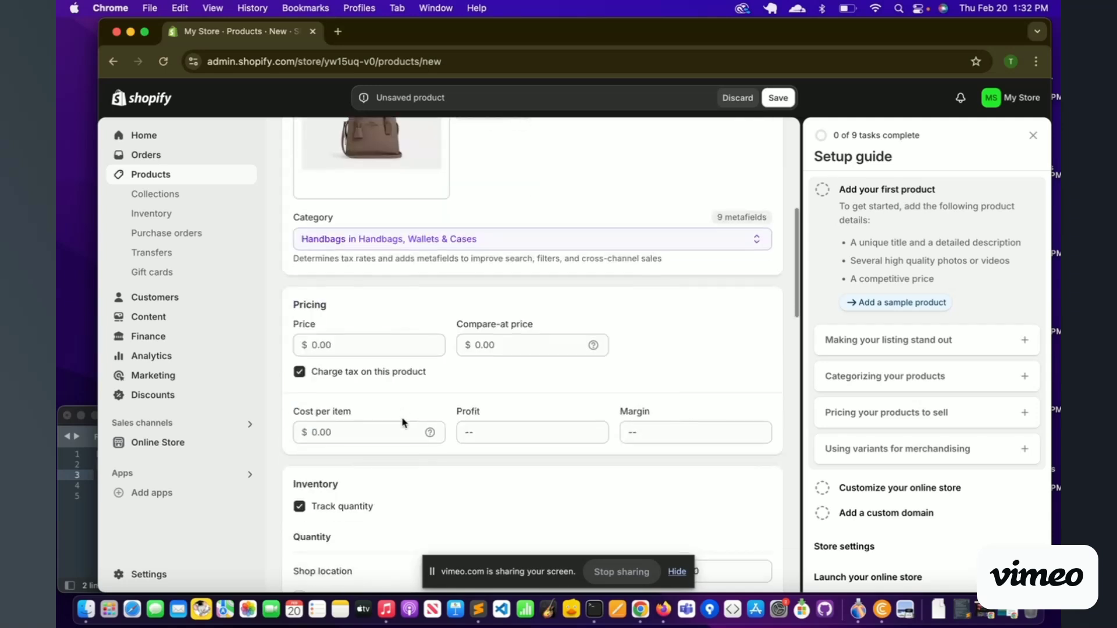
pyautogui.click(328, 345)
pyautogui.write('120.00')
pyautogui.click(495, 345)
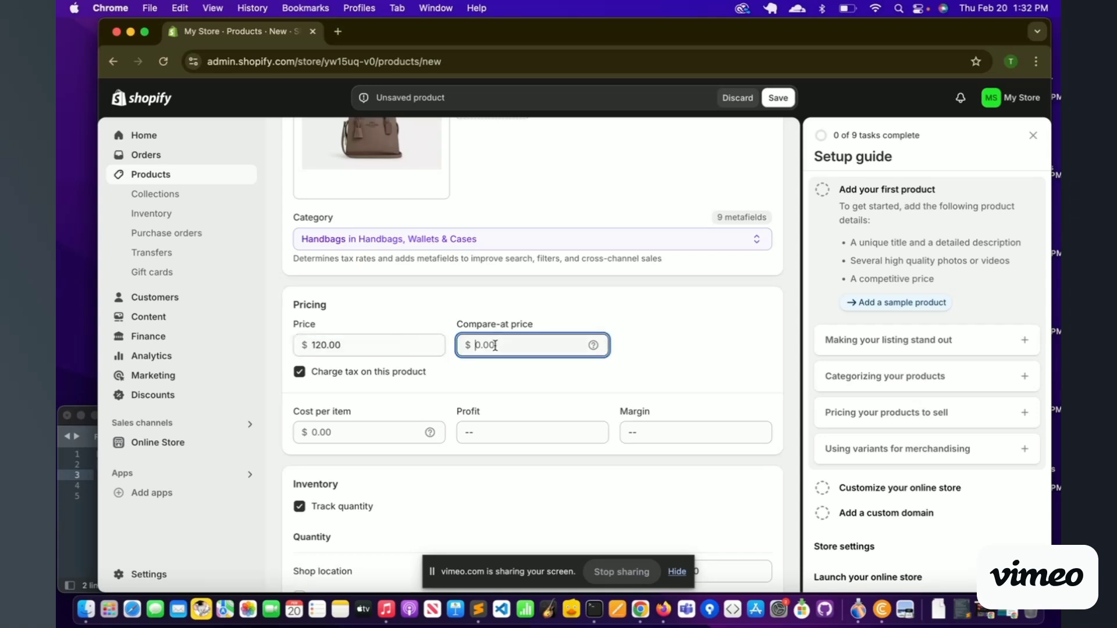
pyautogui.write('15.0')
pyautogui.write('.00')
pyautogui.click(420, 378)
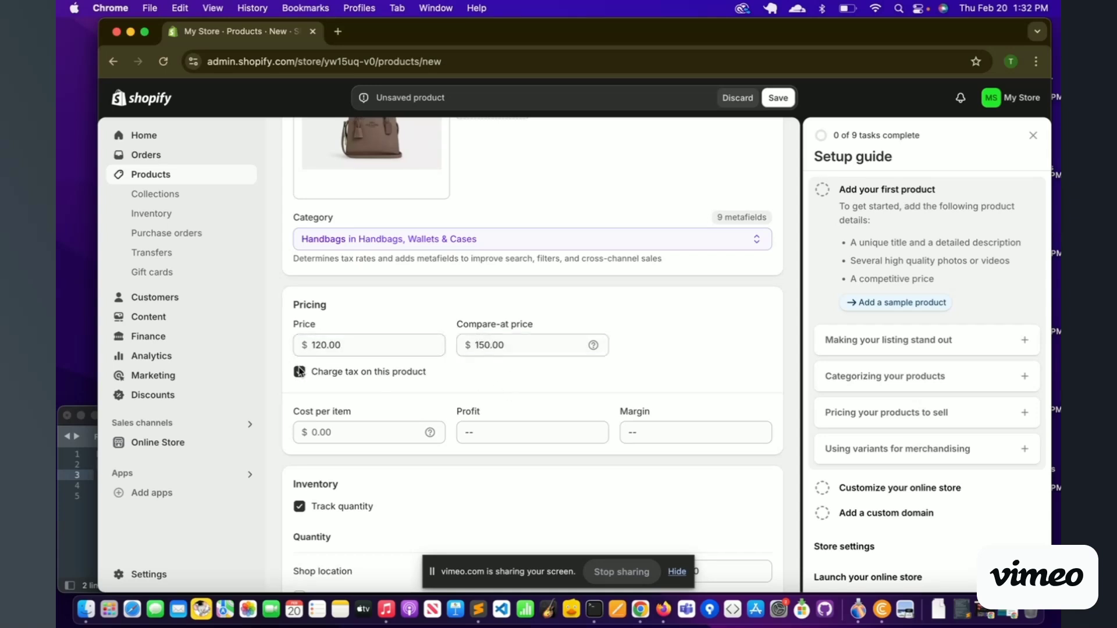
# Step: Set the cost per item to 55.00, giving $65.00 profit and 54.2% margin
pyautogui.scroll(-2, 351, 391)
pyautogui.click(323, 385)
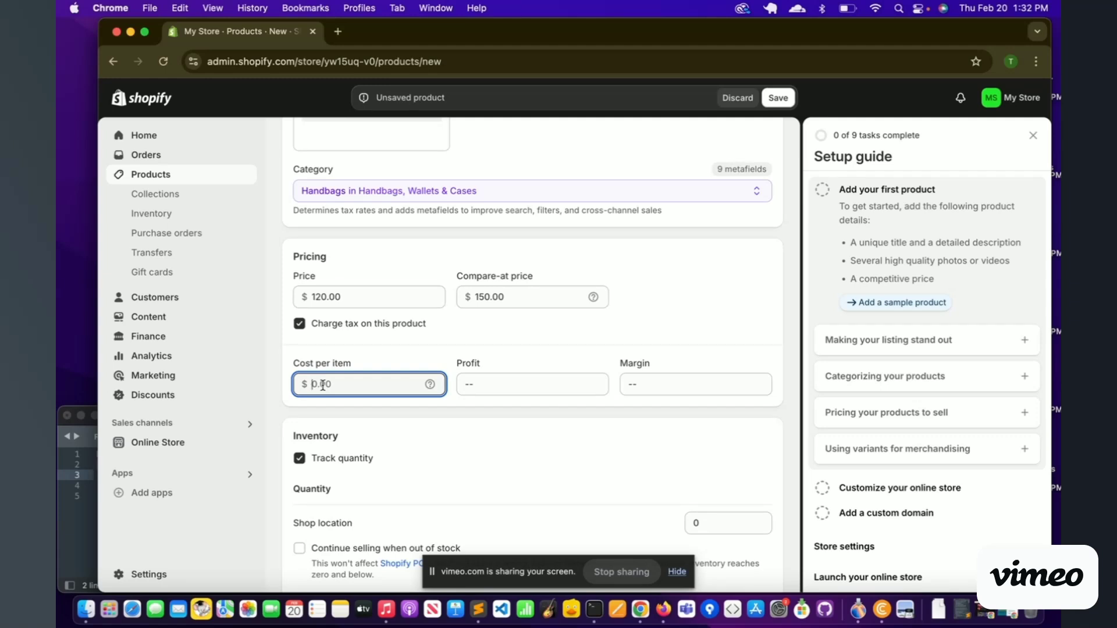
pyautogui.write('890')
pyautogui.press('BackSpace')
pyautogui.press('BackSpace')
pyautogui.write('0')
pyautogui.click(505, 401)
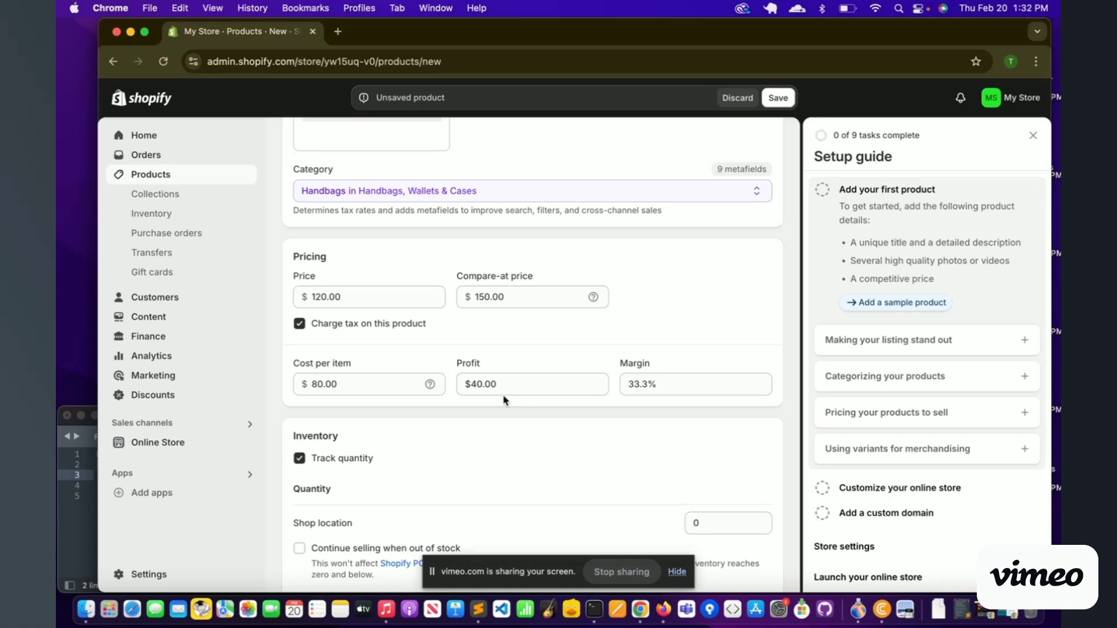
pyautogui.click(319, 391)
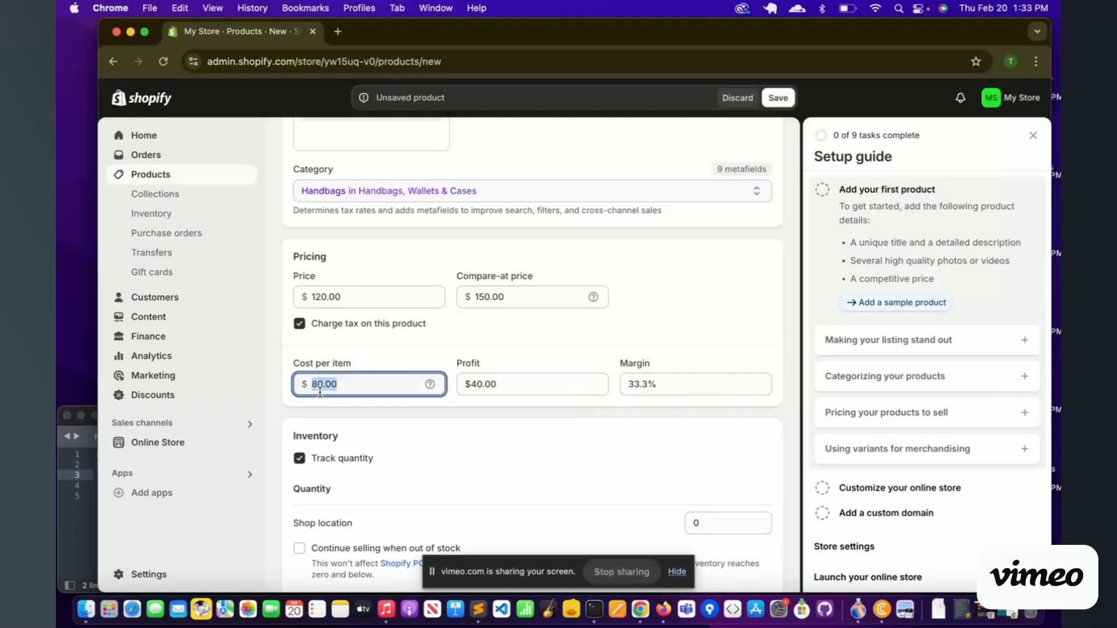
pyautogui.write('55.00')
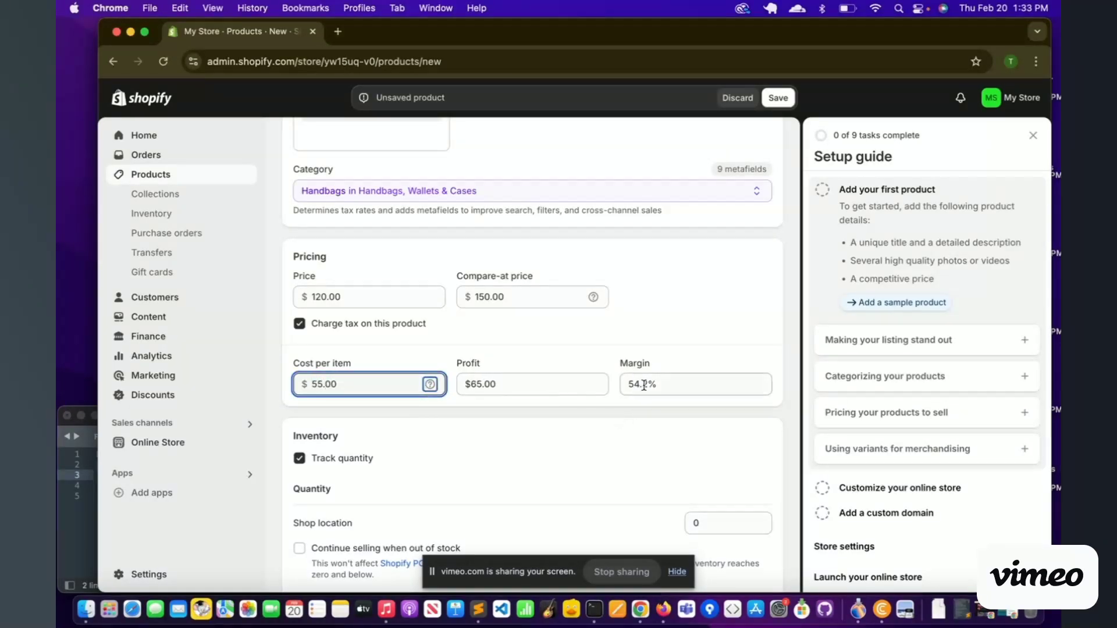
pyautogui.click(642, 384)
pyautogui.scroll(-5, 498, 431)
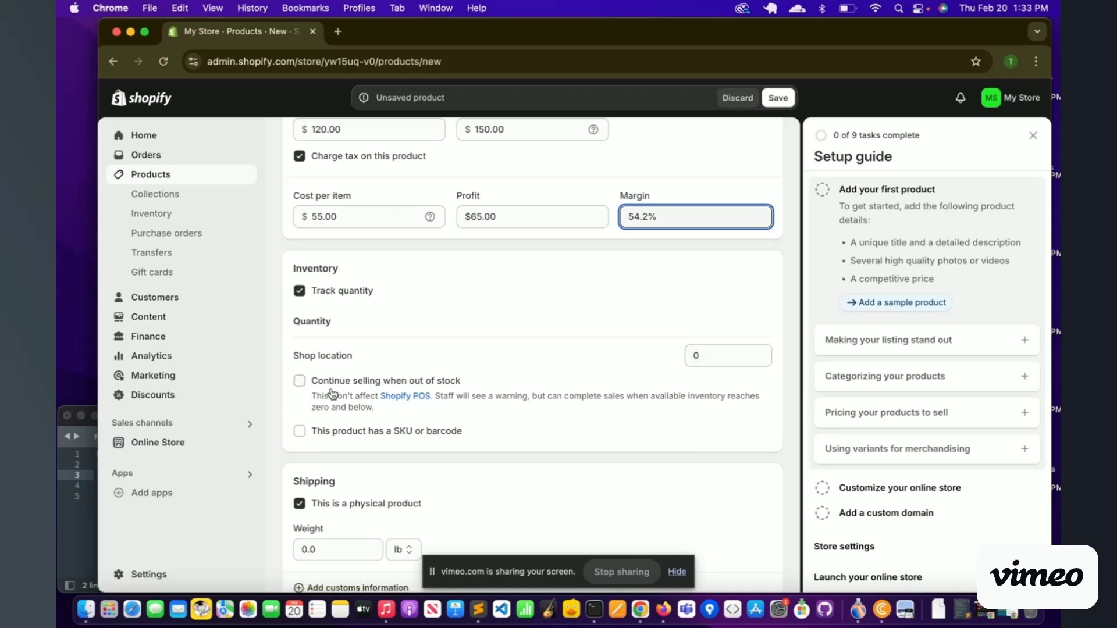
pyautogui.scroll(-2, 335, 410)
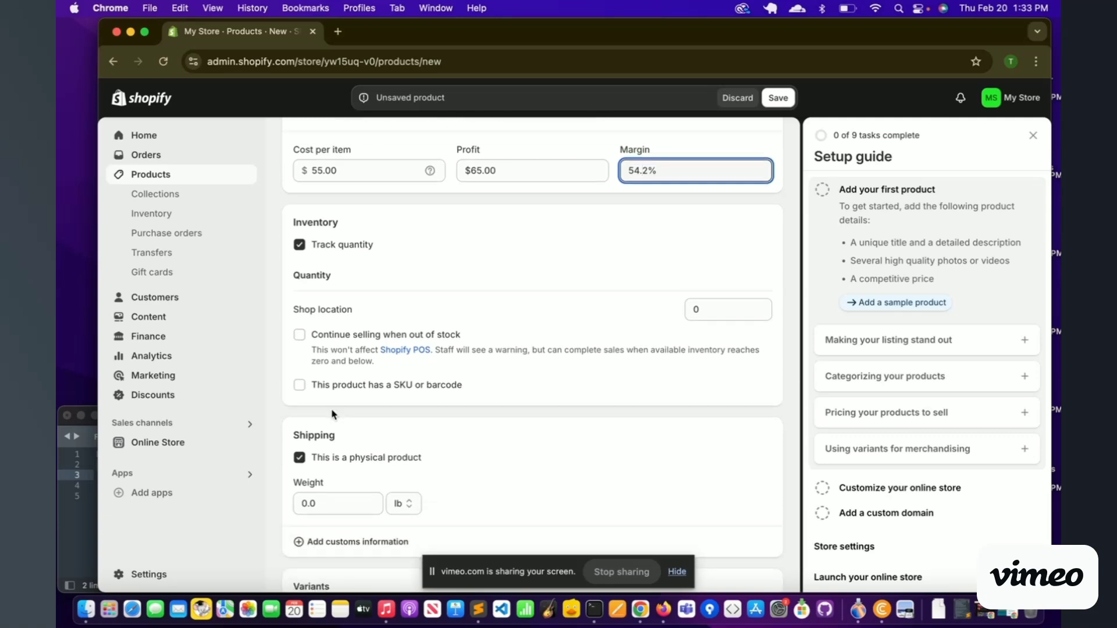
pyautogui.scroll(-1, 332, 414)
pyautogui.click(300, 369)
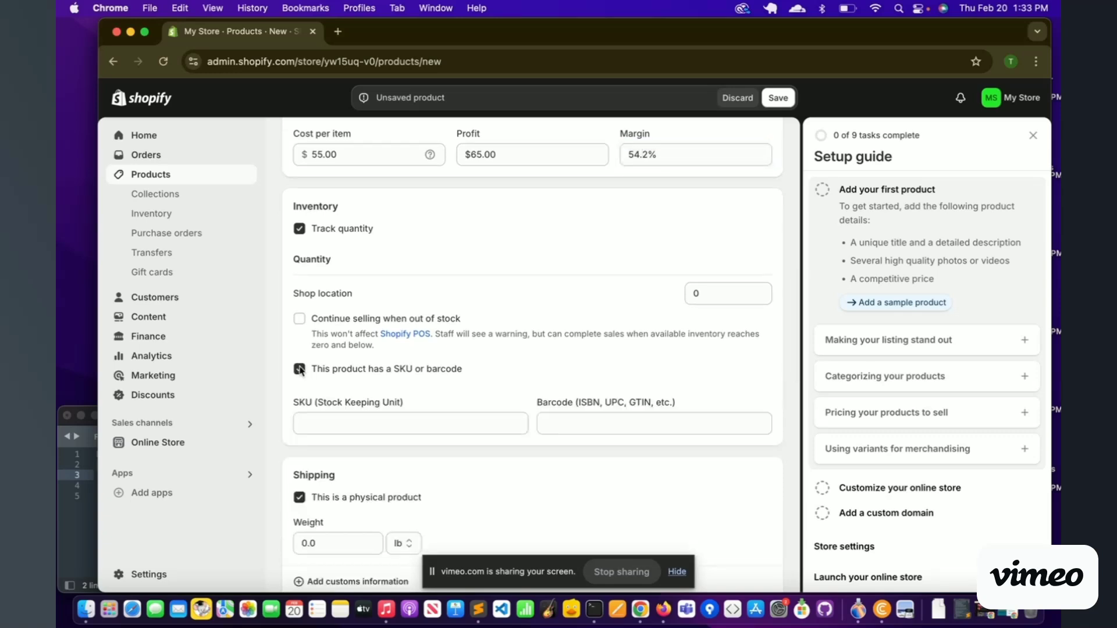
pyautogui.scroll(-2, 410, 383)
pyautogui.click(408, 380)
pyautogui.write('12345qw')
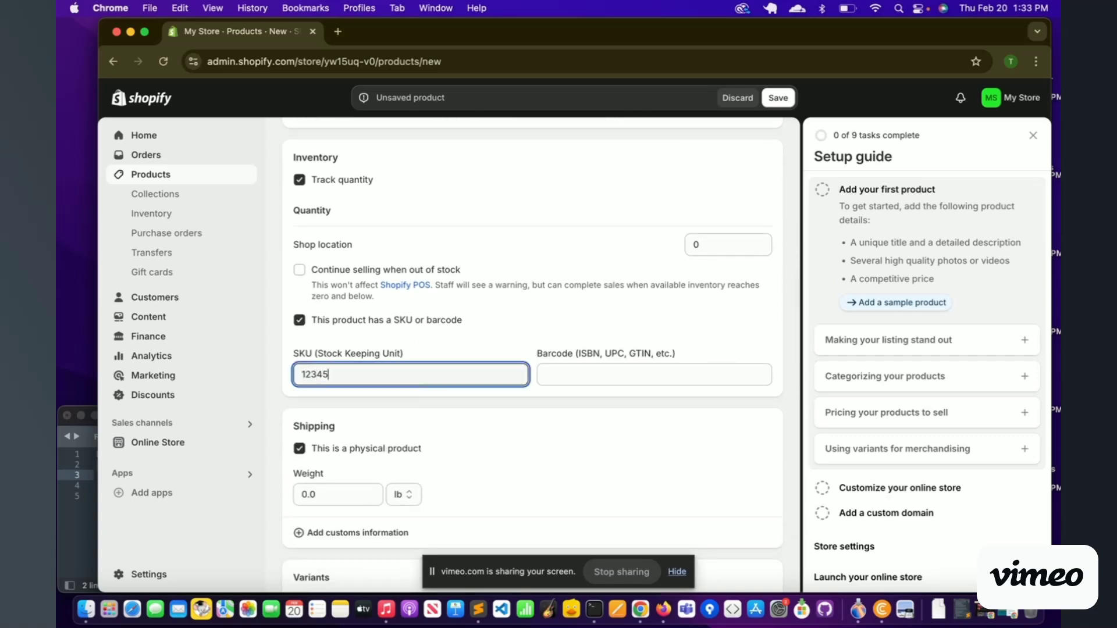
pyautogui.press('BackSpace')
pyautogui.press('BackSpace')
pyautogui.press('BackSpace')
pyautogui.write('SKU')
pyautogui.press('Tab')
pyautogui.write('12332434234234')
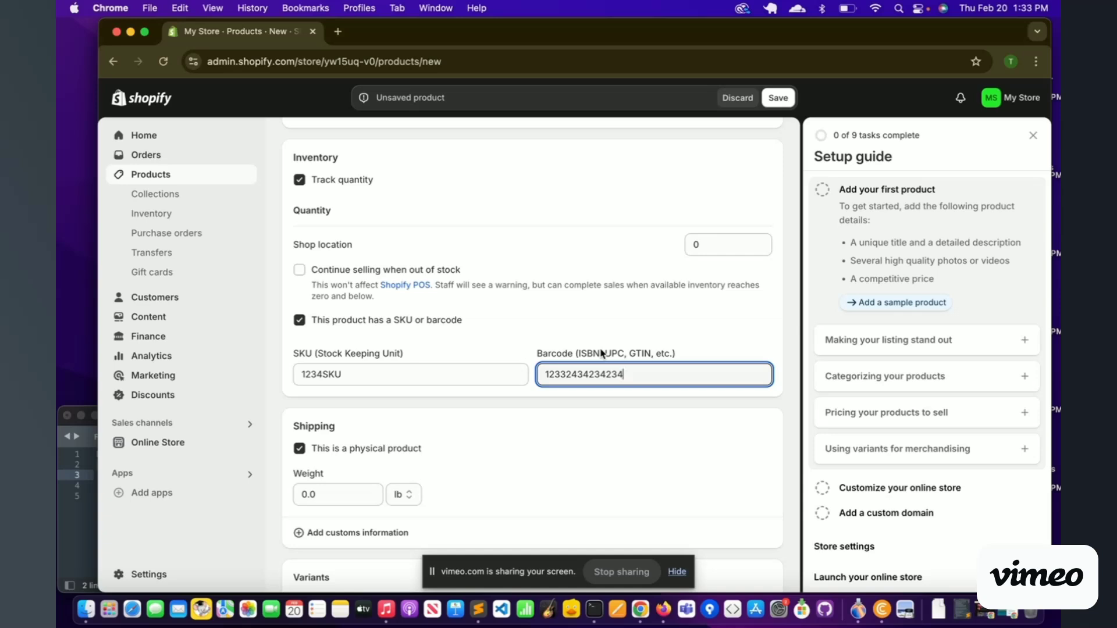
# Step: Set the purse's weight to 1.5 lb
pyautogui.scroll(-3, 462, 430)
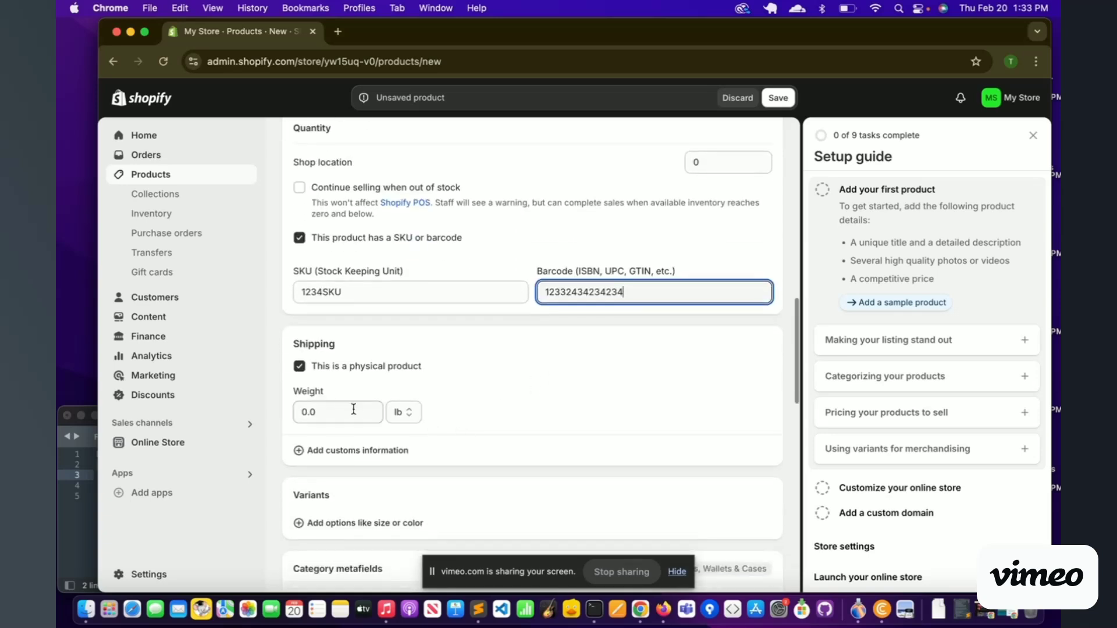
pyautogui.click(340, 409)
pyautogui.write('1.5')
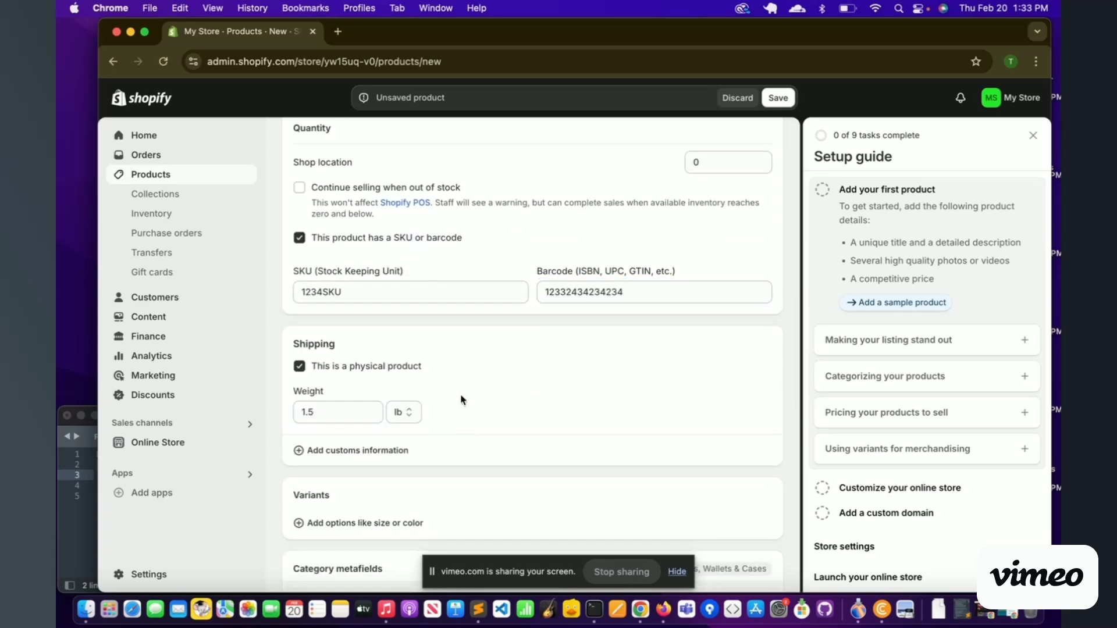
# Step: Add a Color variant option with Black as its first value
pyautogui.scroll(-3, 459, 399)
pyautogui.click(328, 370)
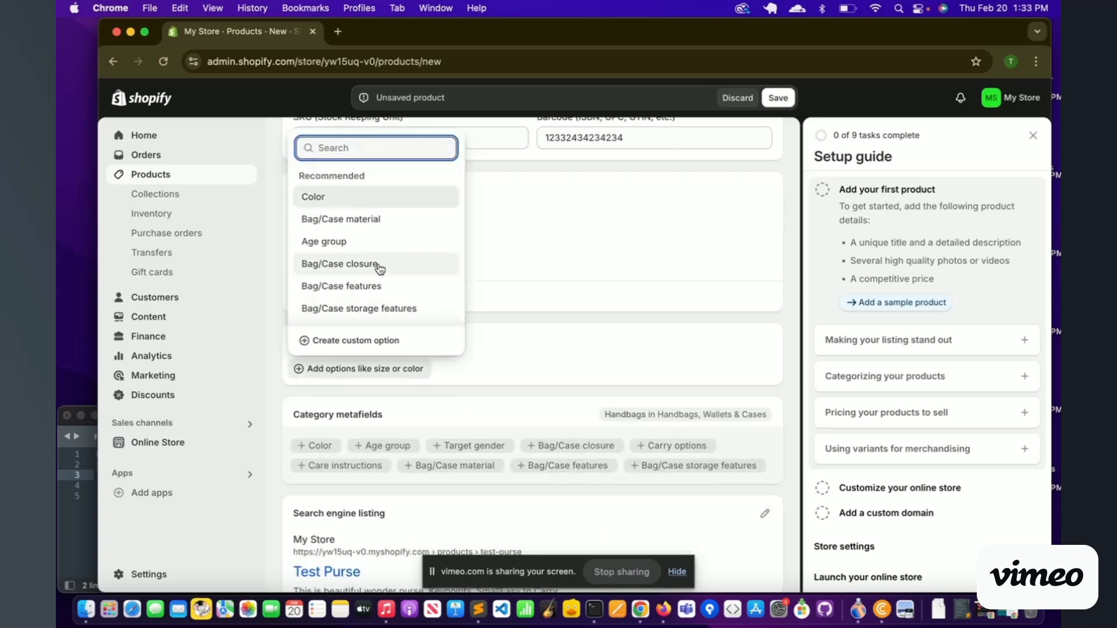
pyautogui.click(332, 197)
pyautogui.click(367, 428)
pyautogui.write('Black')
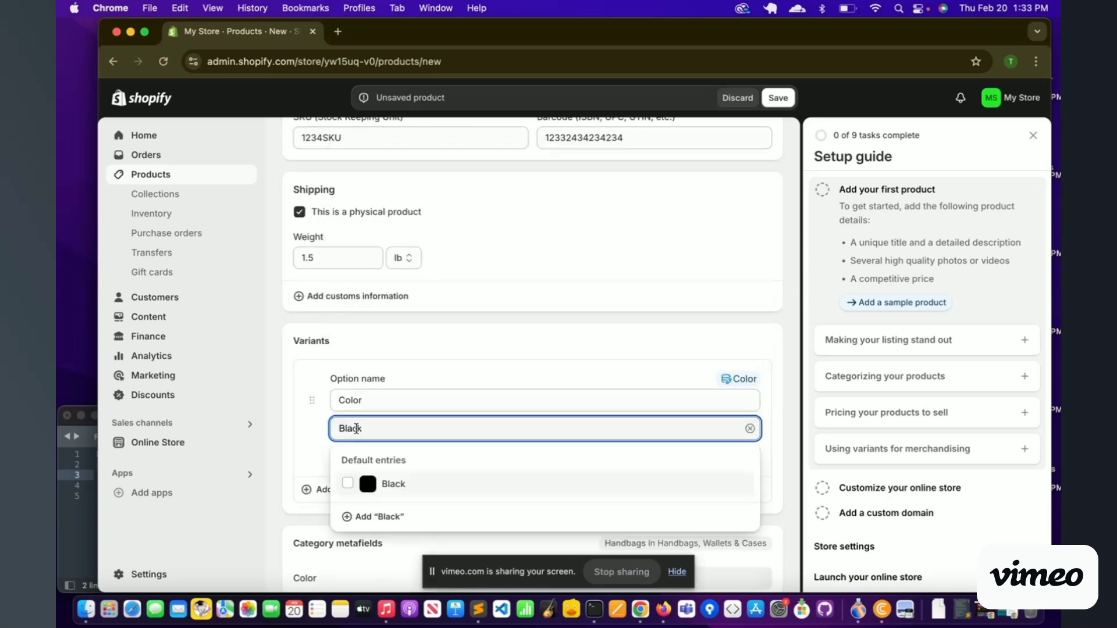
pyautogui.click(378, 483)
# Step: Add Brown as the second color value and finish the option to generate variants
pyautogui.click(405, 449)
pyautogui.write('Brown')
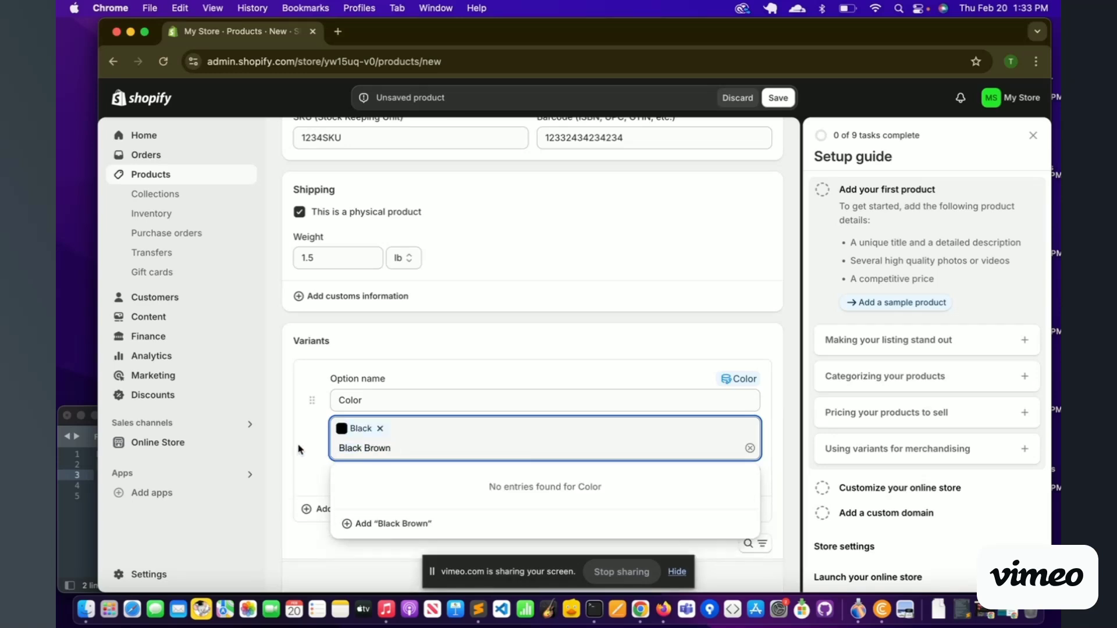
pyautogui.tripleClick(362, 447)
pyautogui.press('BackSpace')
pyautogui.write('Brown')
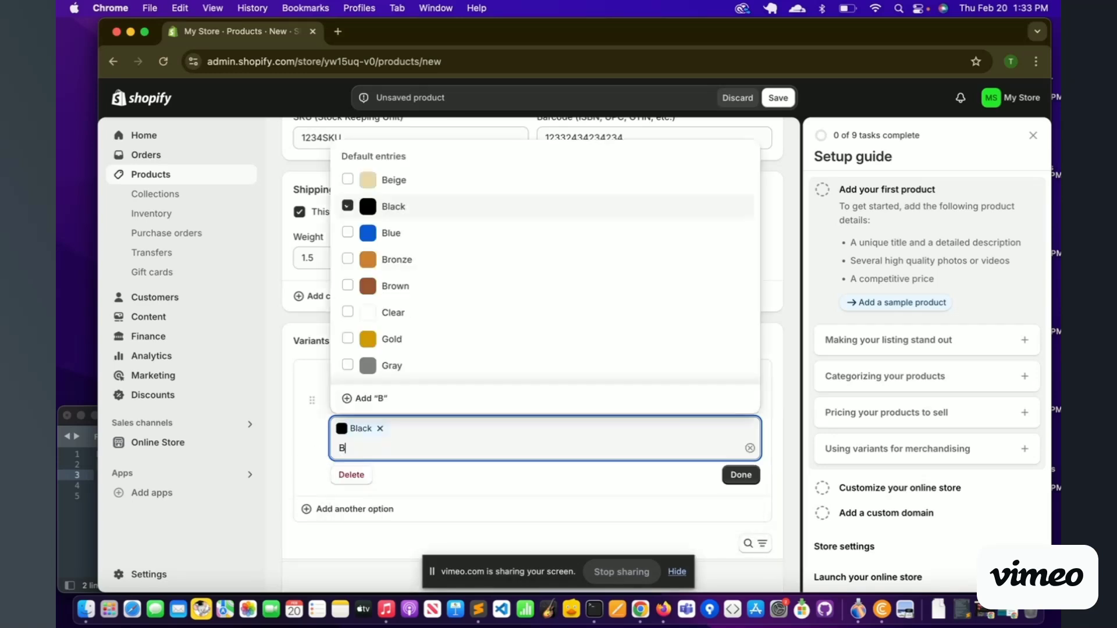
pyautogui.click(366, 503)
pyautogui.click(741, 474)
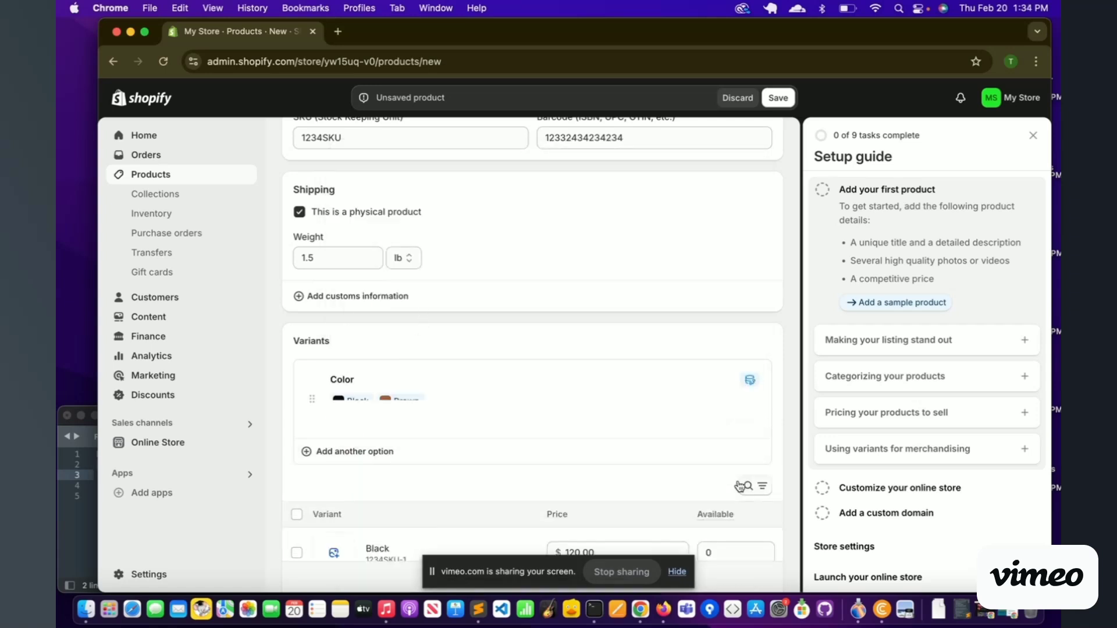
pyautogui.scroll(-3, 361, 433)
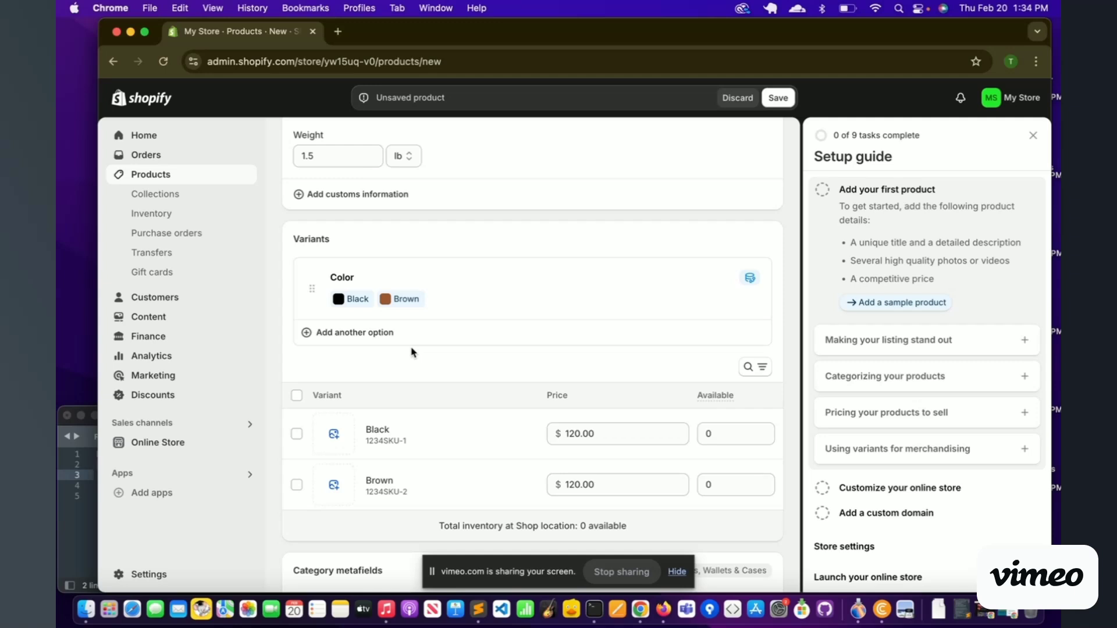
# Step: Open Manage sales channels from the Publishing card, showing Online Store, Shop and Point of Sale selected
pyautogui.scroll(-8, 412, 352)
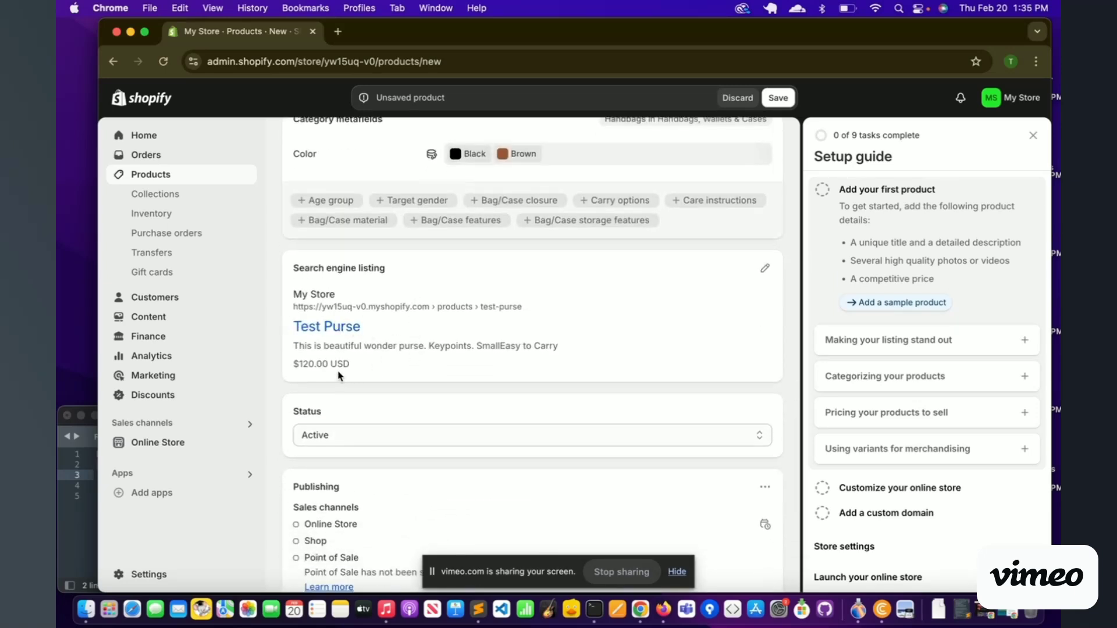
pyautogui.scroll(-4, 349, 384)
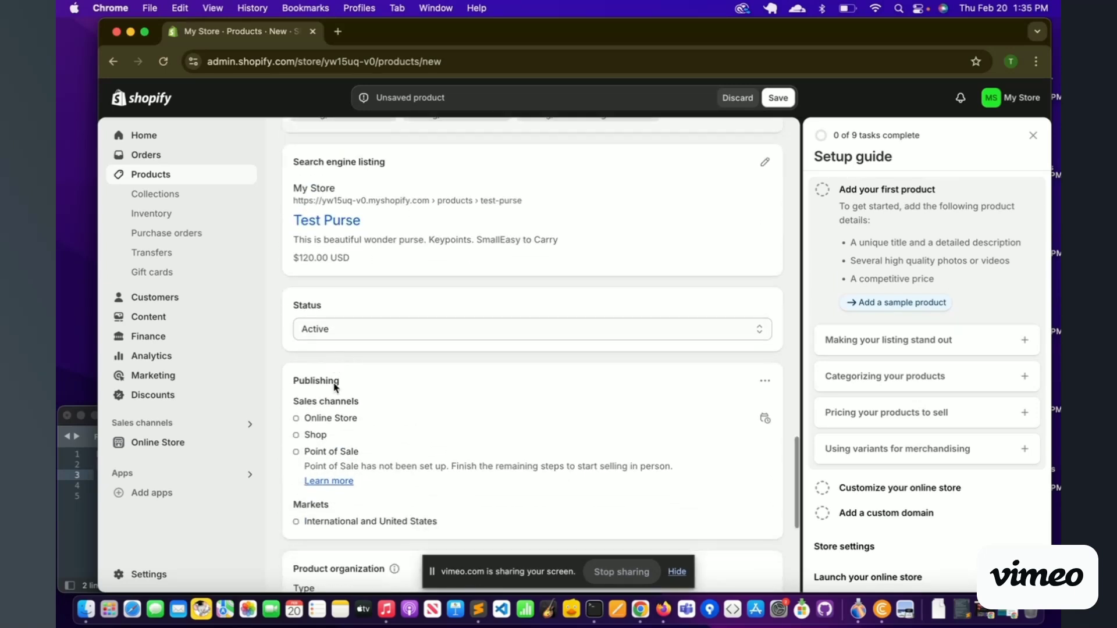
pyautogui.scroll(-1, 376, 477)
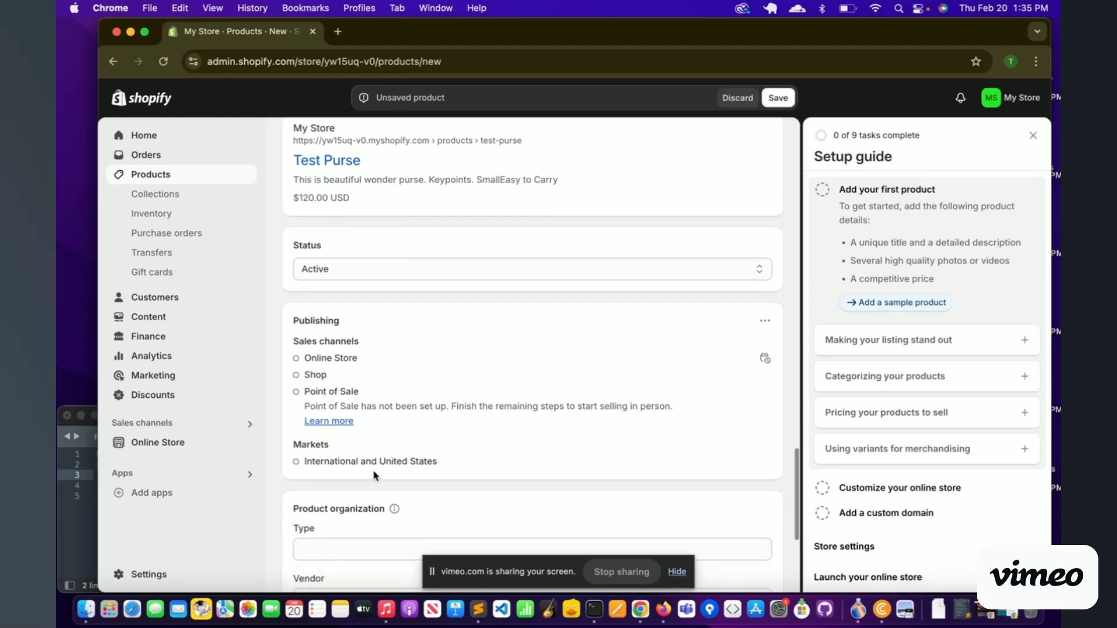
pyautogui.click(764, 322)
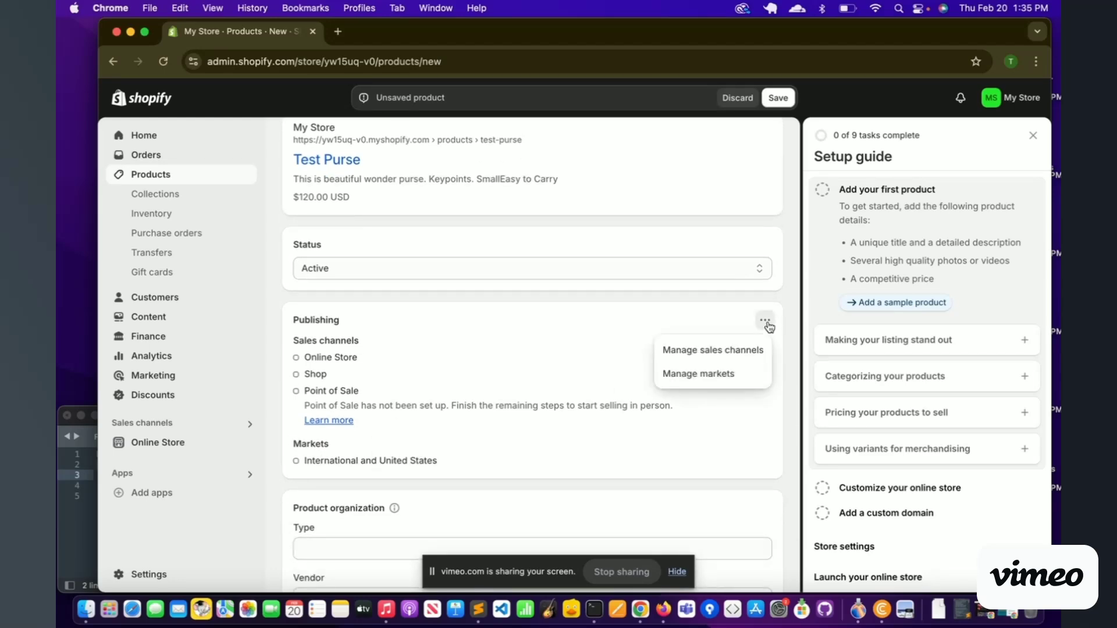
pyautogui.click(710, 351)
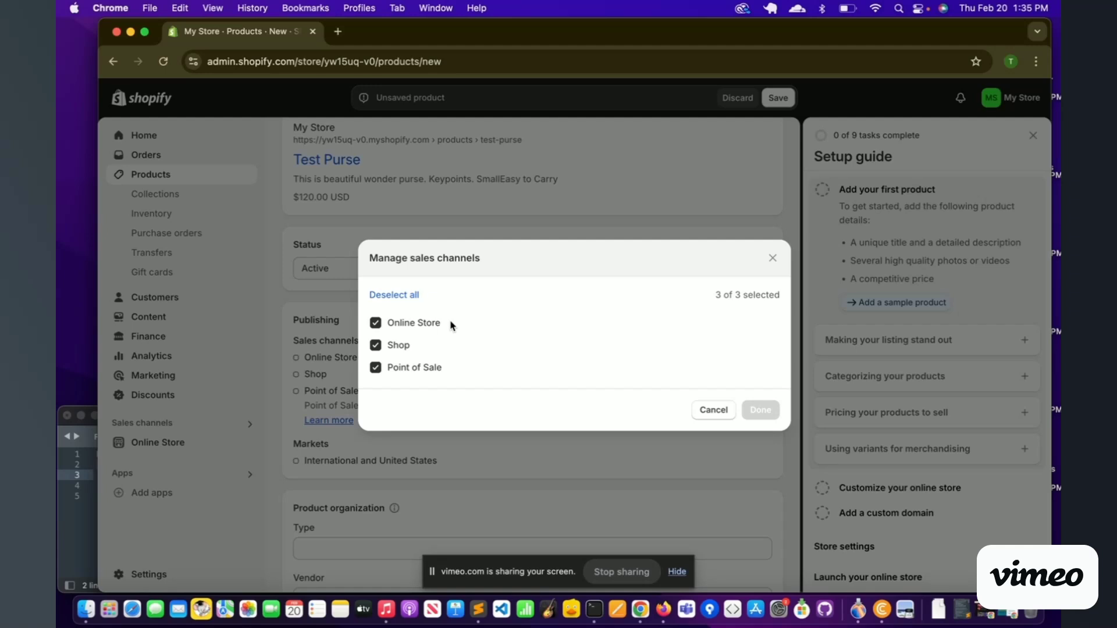
# Step: Close the sales channel dialog and set product type Purse and vendor Coach
pyautogui.click(773, 258)
pyautogui.scroll(-5, 672, 325)
pyautogui.click(315, 377)
pyautogui.write('Purse')
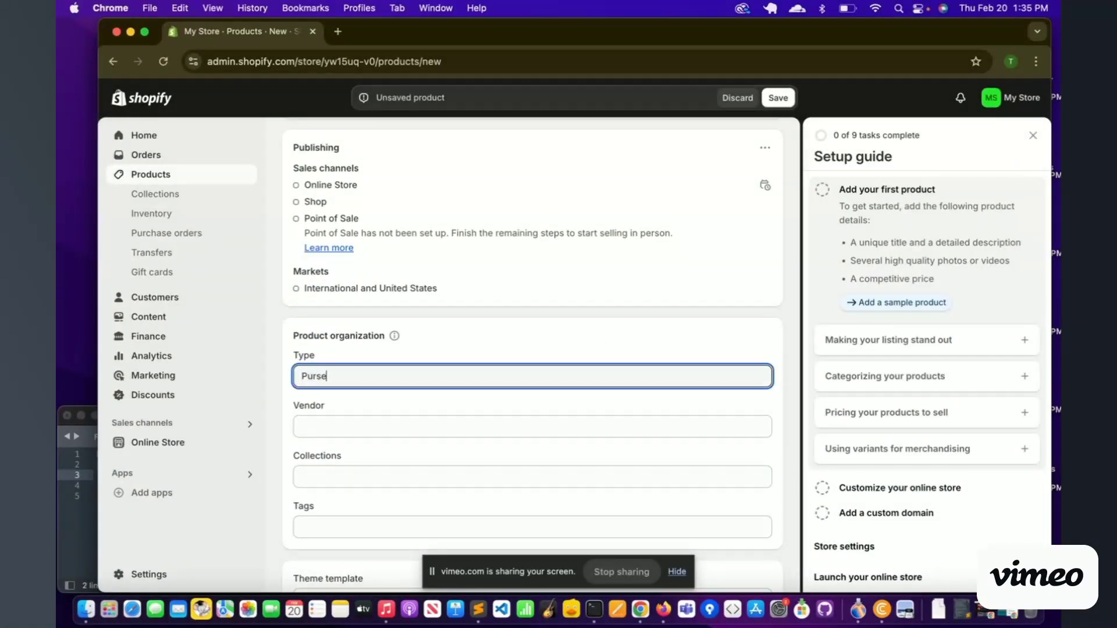
pyautogui.press('Tab')
pyautogui.write('Coach')
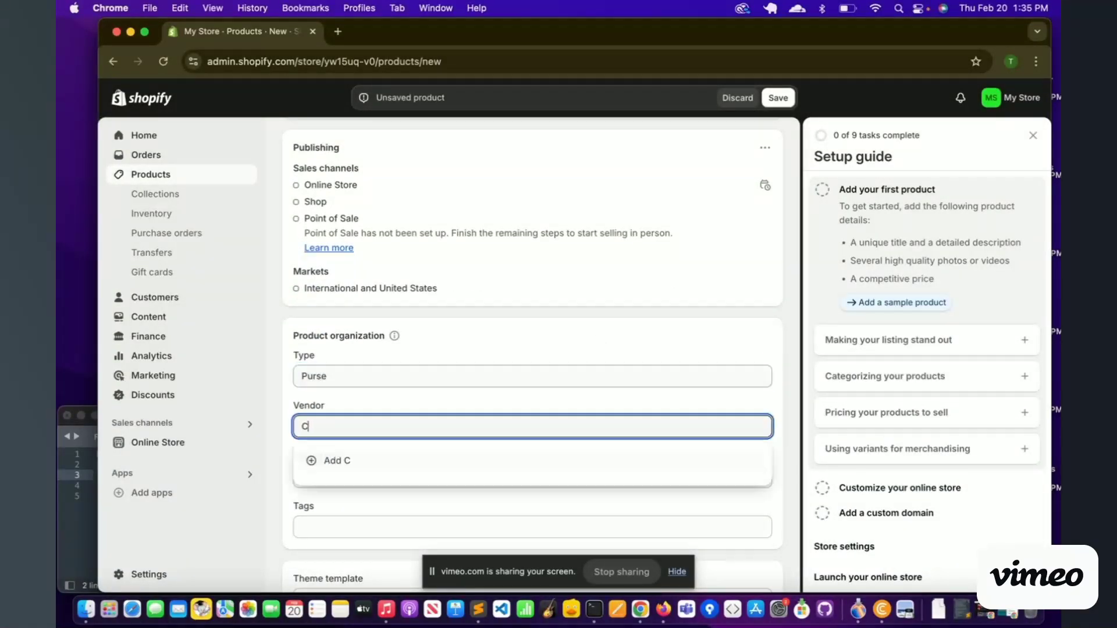
pyautogui.click(350, 394)
# Step: Add the product to the Home page collection, then type Purse in Collections
pyautogui.scroll(-1, 309, 457)
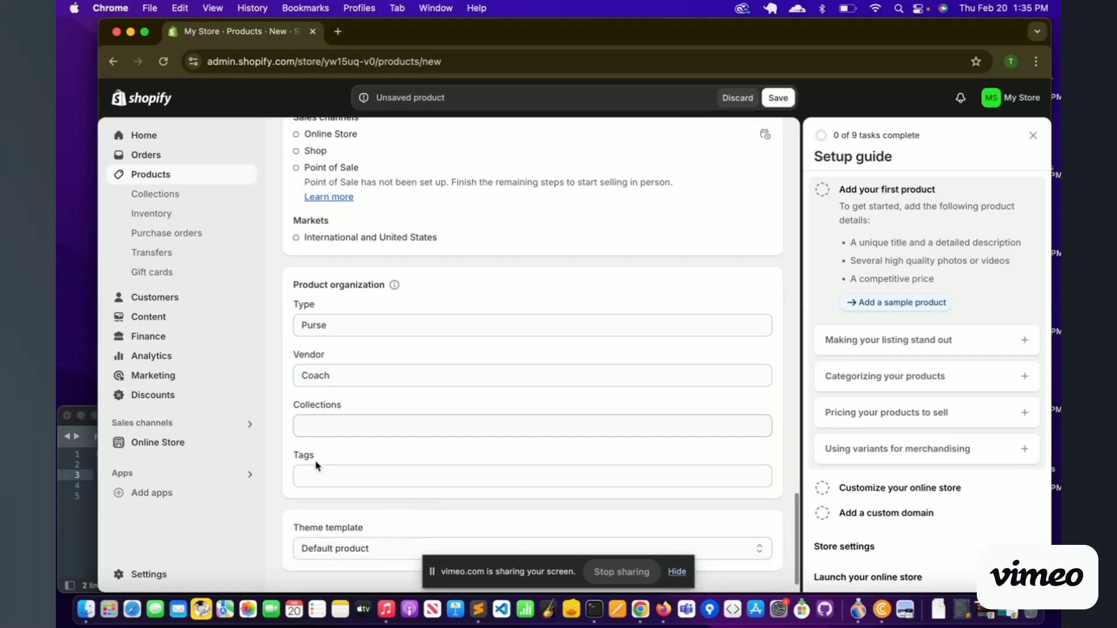
pyautogui.click(328, 423)
pyautogui.write('R')
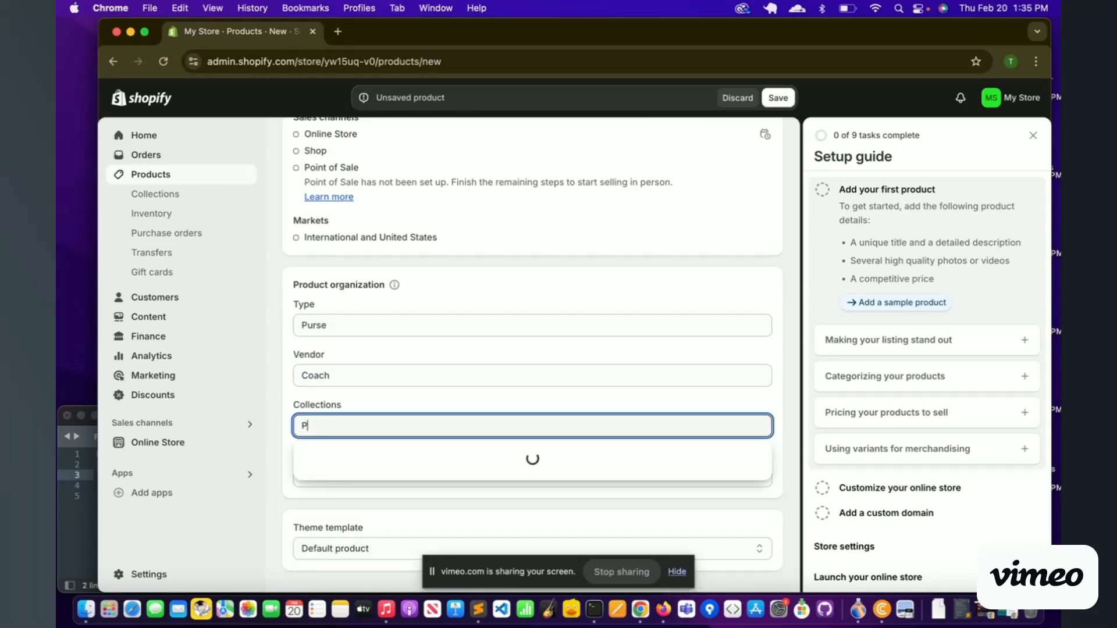
pyautogui.press('BackSpace')
pyautogui.click(310, 458)
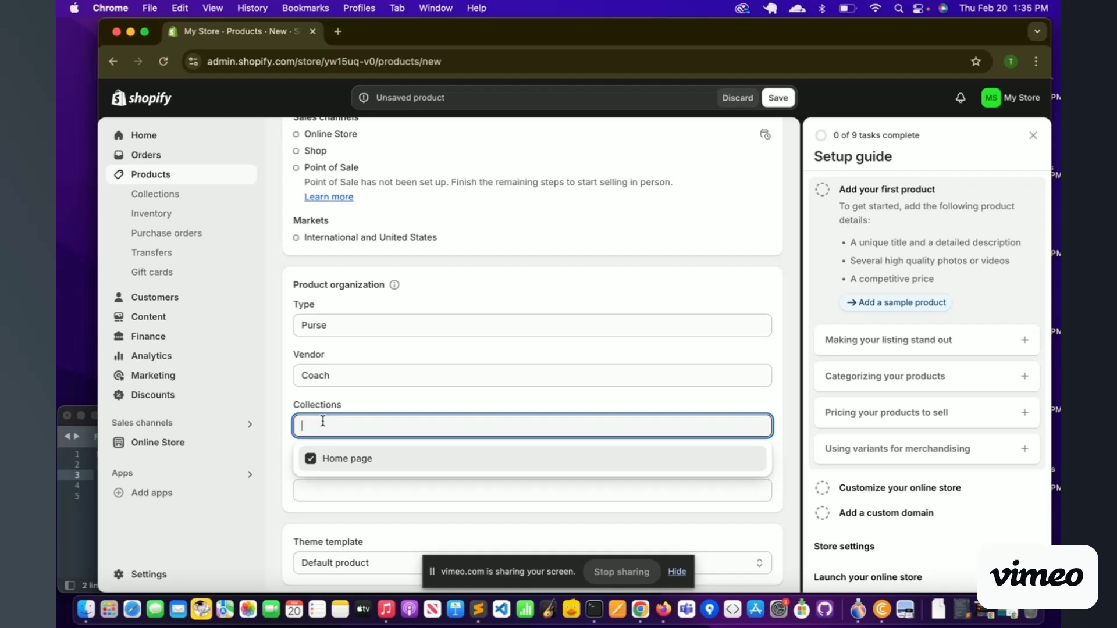
pyautogui.write('Purse')
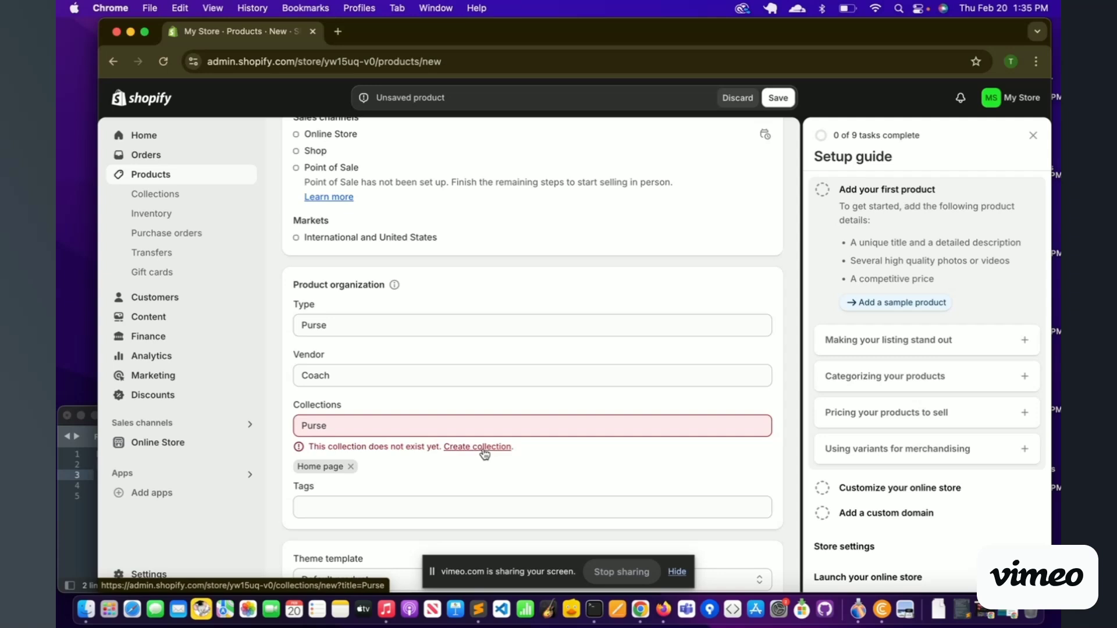
# Step: Add the tag purse and keep the Default product template
pyautogui.scroll(-2, 473, 453)
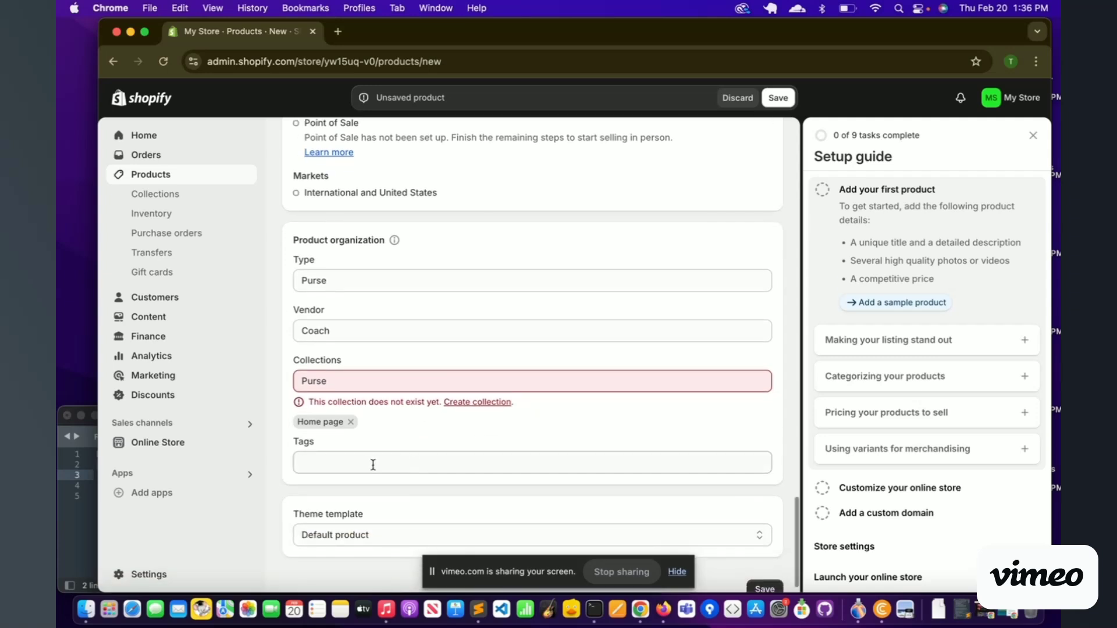
pyautogui.click(366, 464)
pyautogui.write('purse')
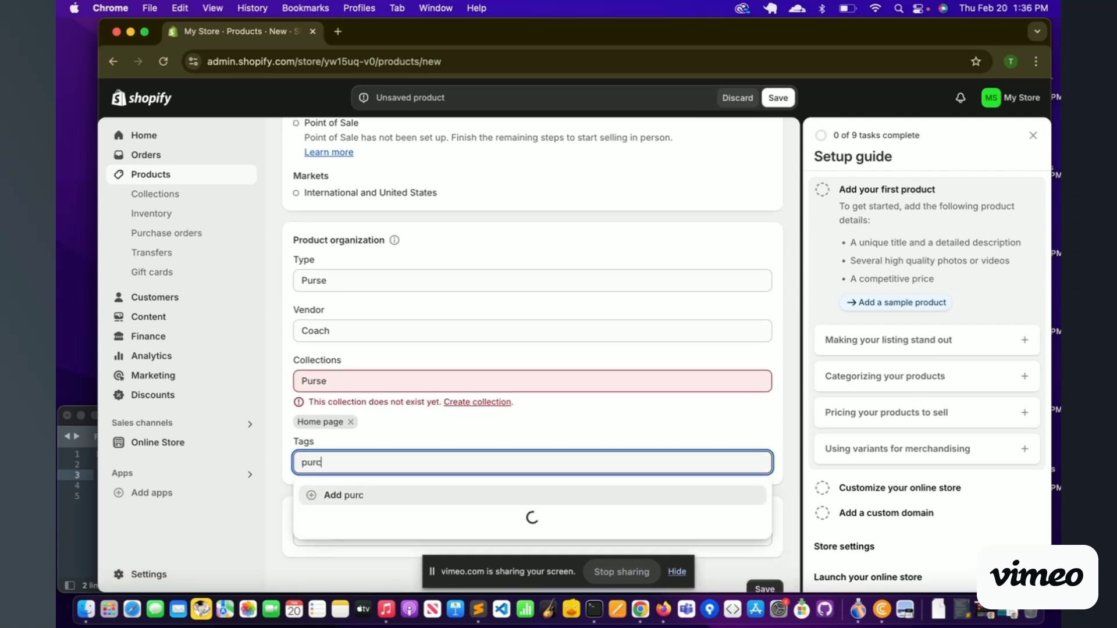
pyautogui.click(281, 468)
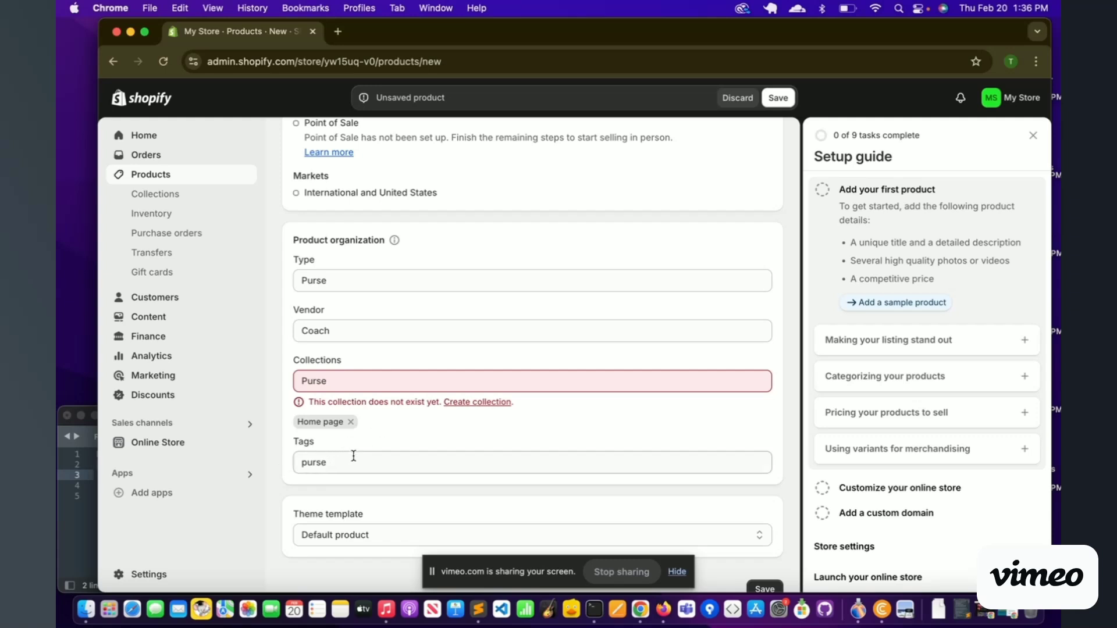
pyautogui.scroll(-1, 372, 460)
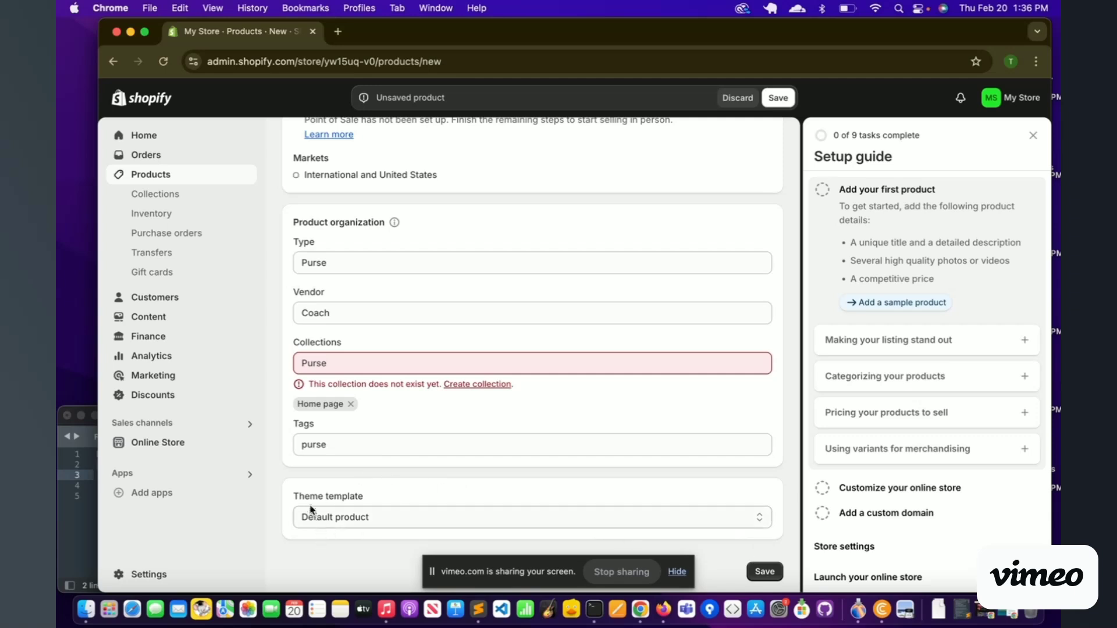
pyautogui.click(345, 524)
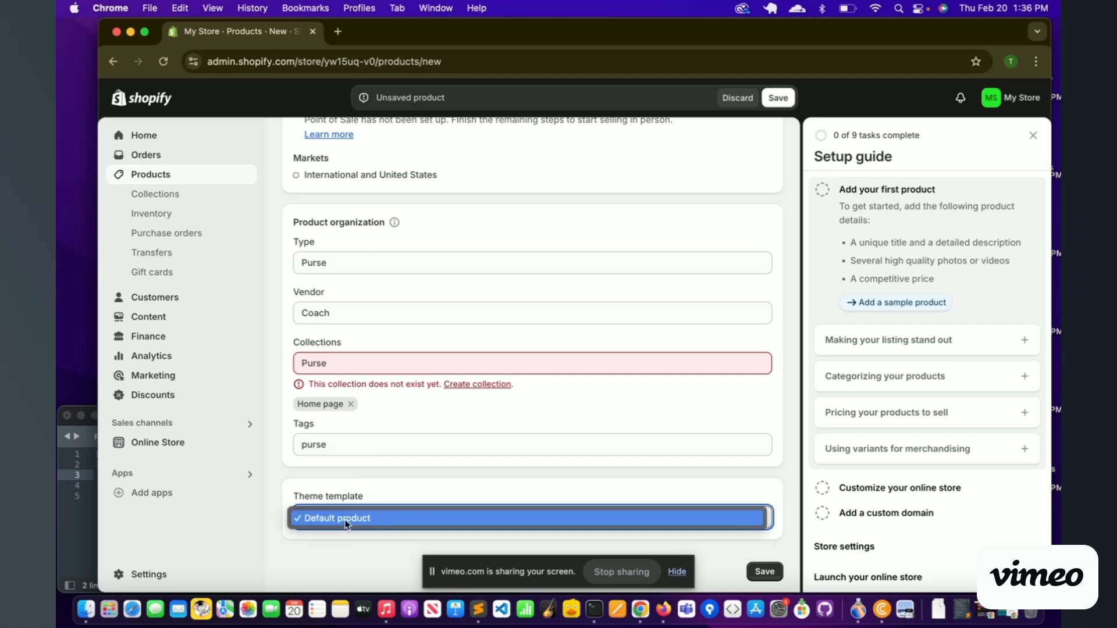
pyautogui.click(762, 572)
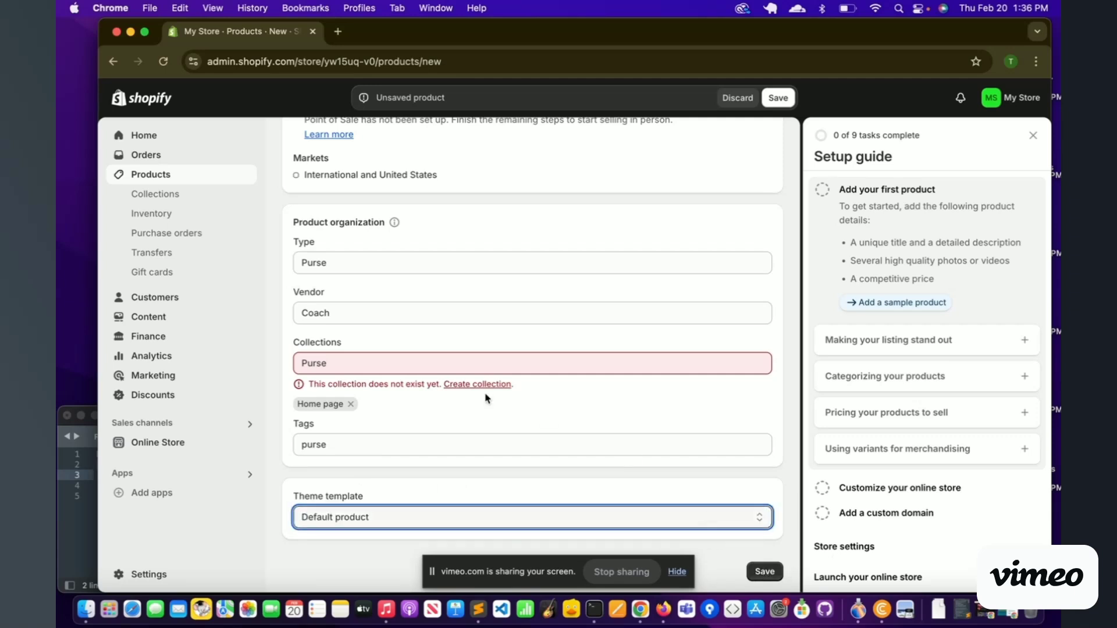
# Step: Delete the nonexistent Purse collection entry and save the new product
pyautogui.click(407, 356)
pyautogui.press('super+a')
pyautogui.press('BackSpace')
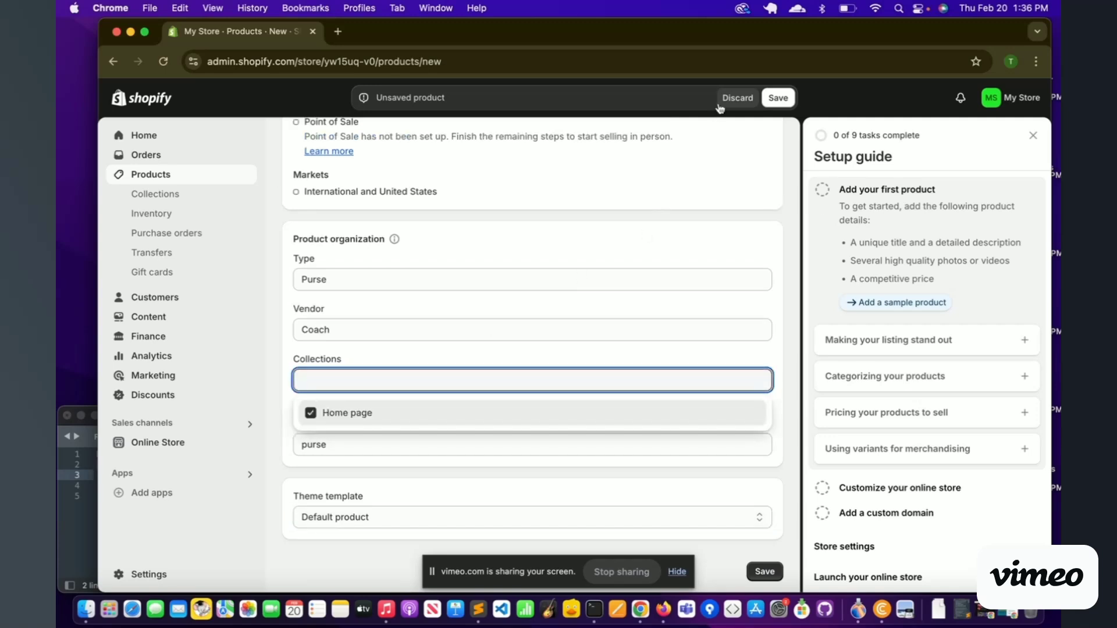
pyautogui.click(778, 97)
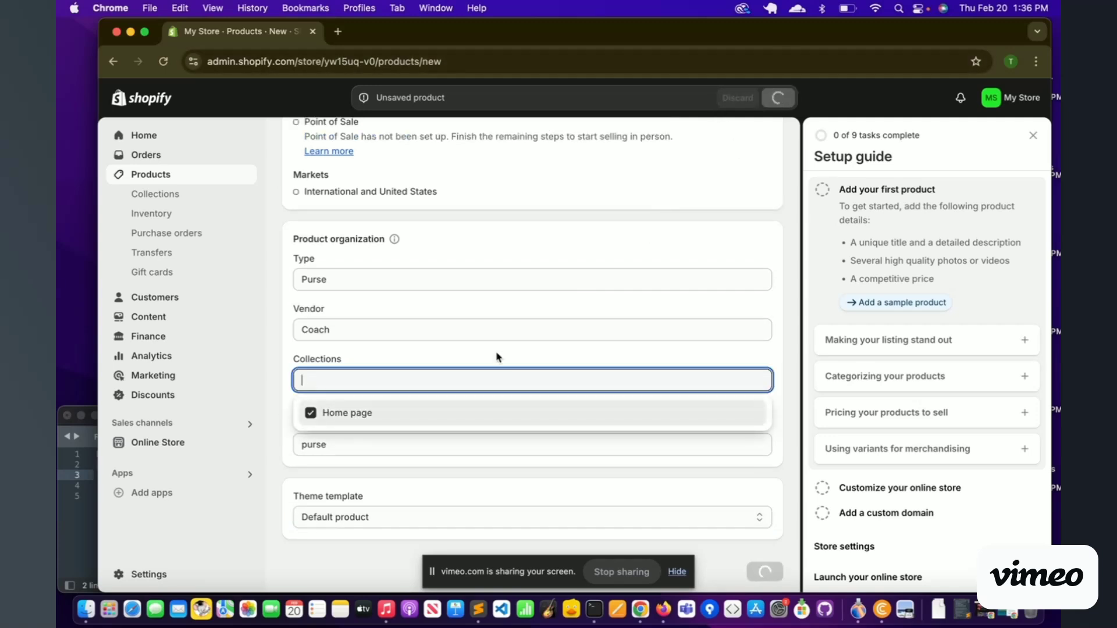
pyautogui.click(477, 354)
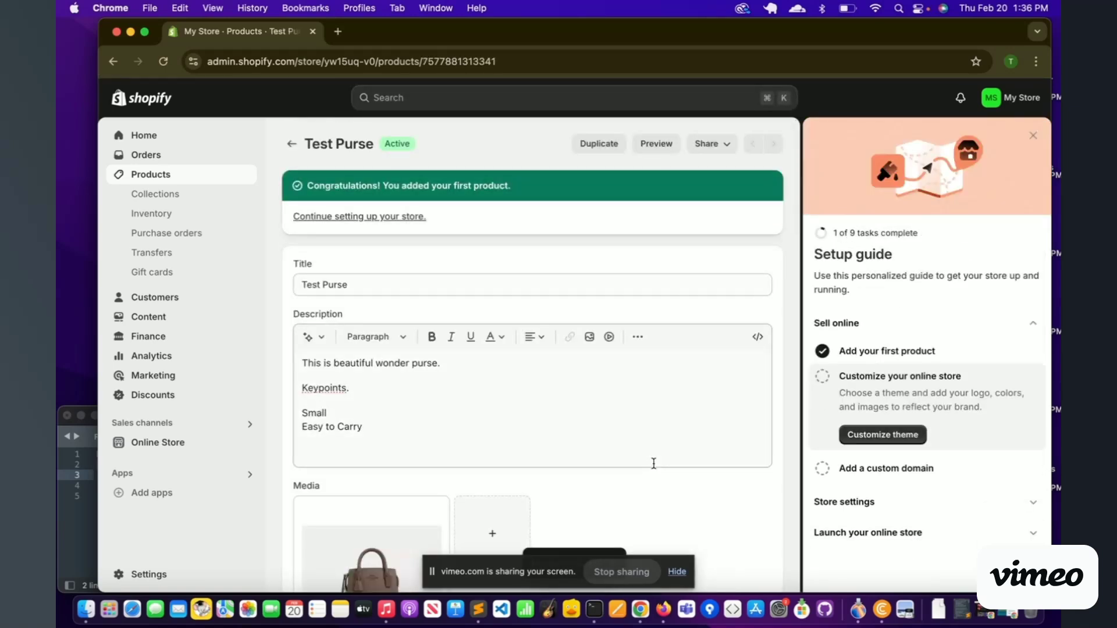
# Step: Bold the Keypoints. line in the Test Purse description and save the change
pyautogui.moveTo(362, 429); pyautogui.dragTo(301, 413)
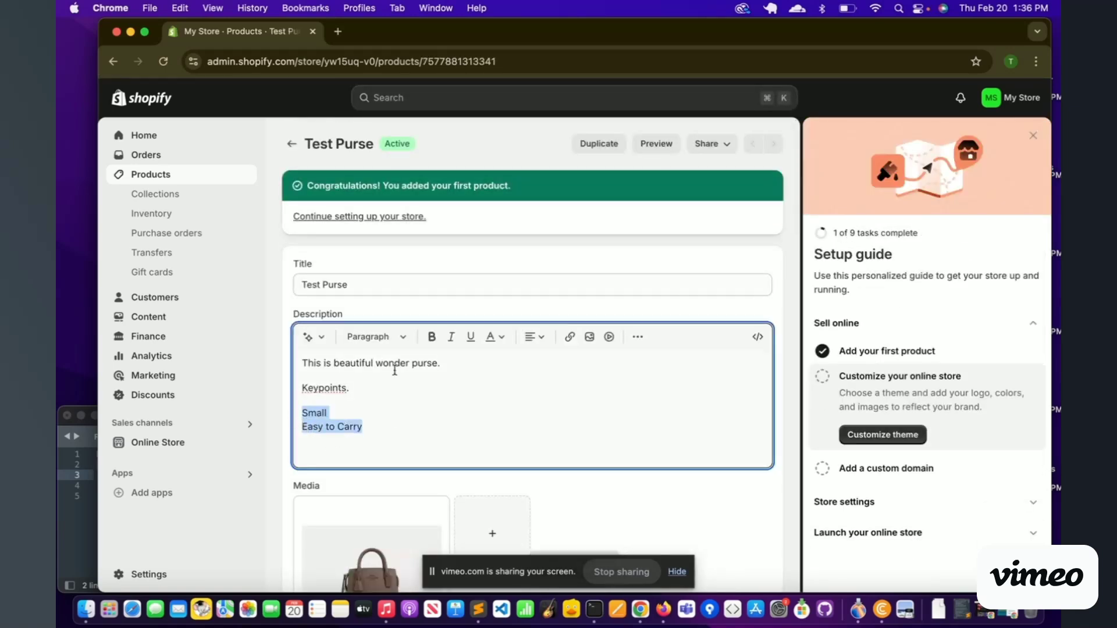
pyautogui.click(534, 336)
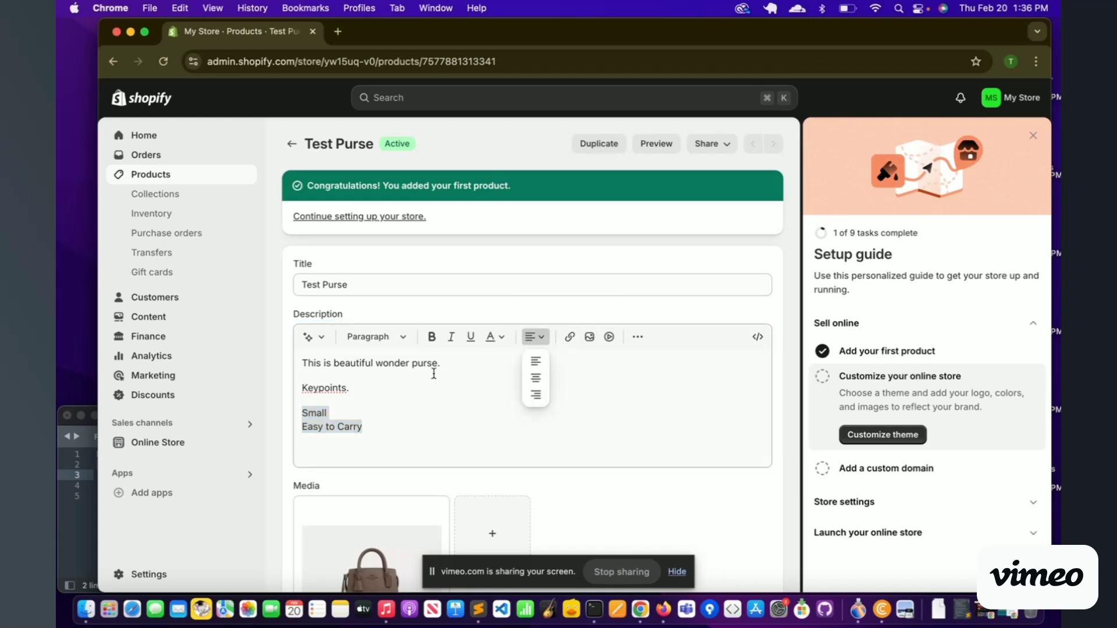
pyautogui.click(374, 397)
pyautogui.tripleClick(341, 389)
pyautogui.press('super+b')
pyautogui.click(372, 429)
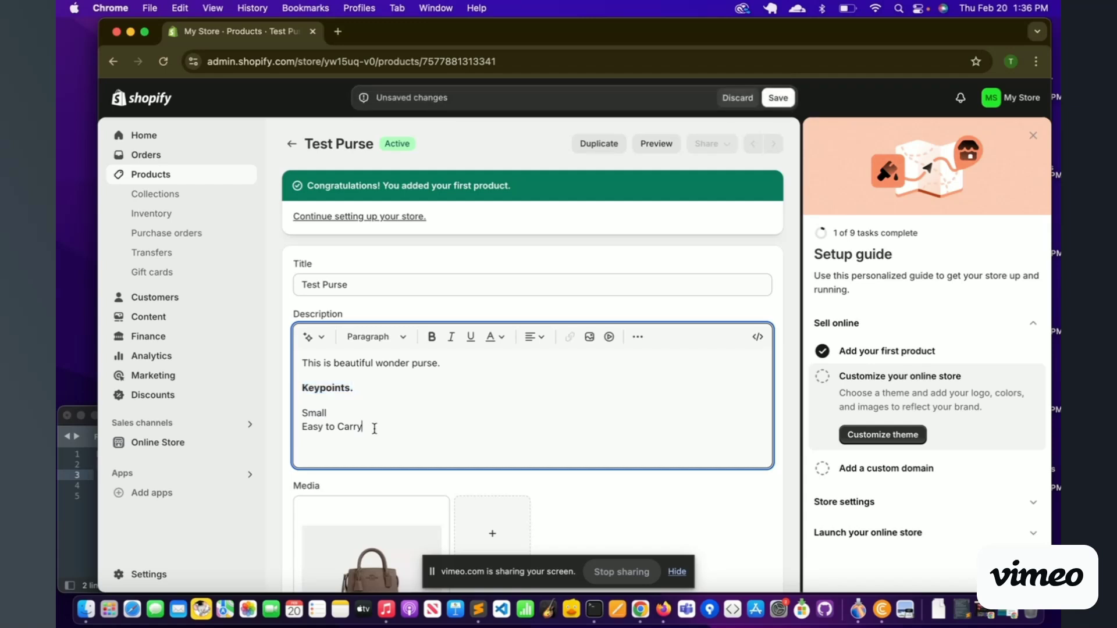
pyautogui.click(164, 450)
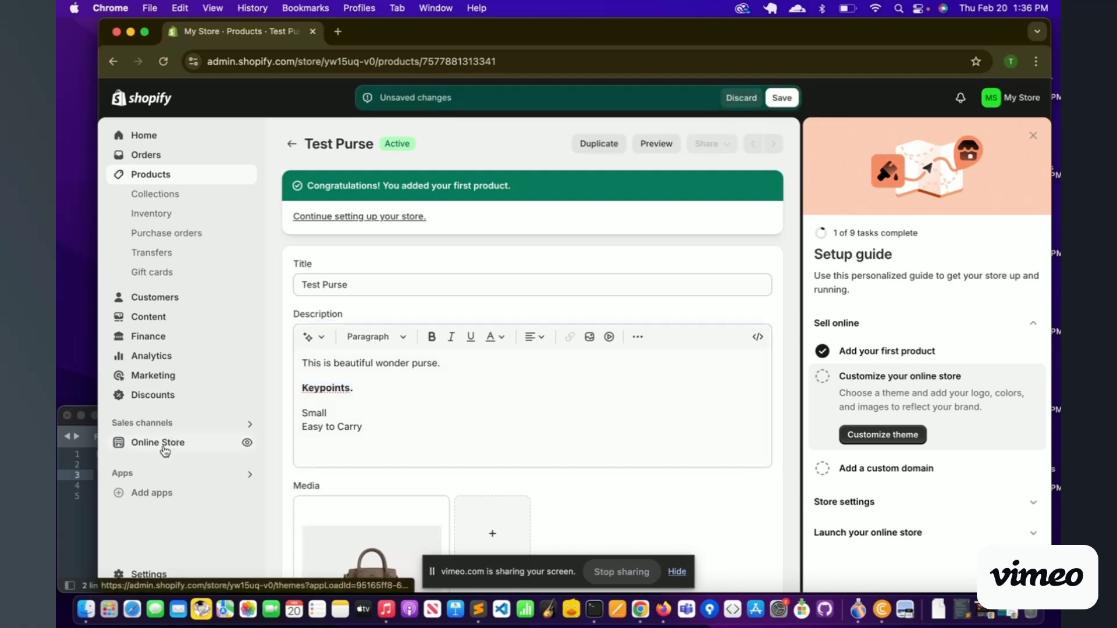
pyautogui.click(778, 99)
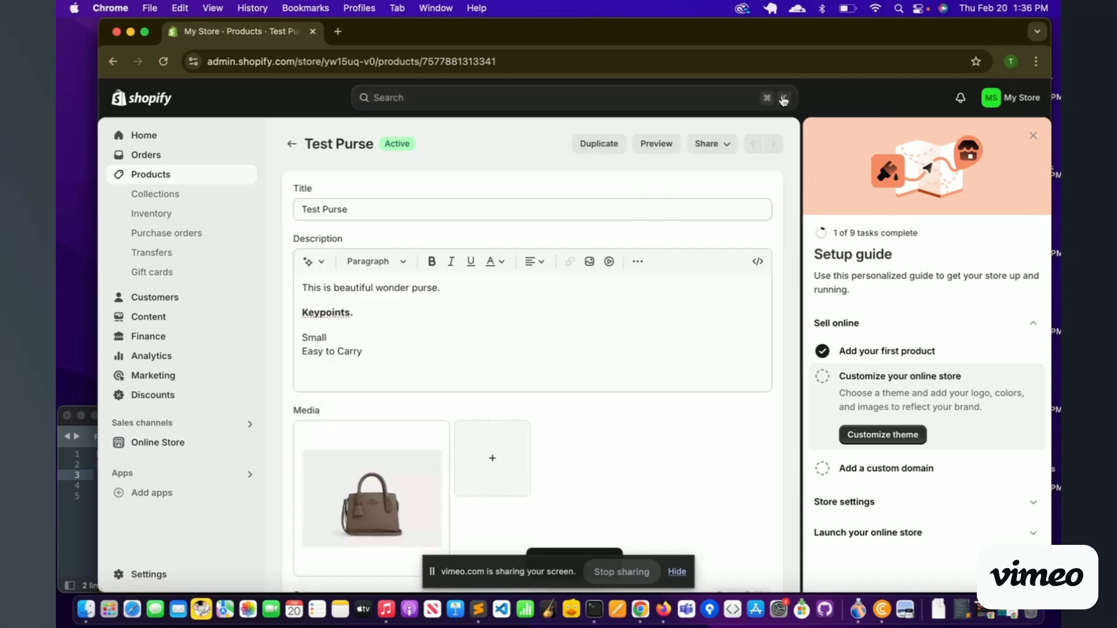
# Step: From Online Store Themes, preview the Dawn theme storefront in a new tab
pyautogui.click(166, 444)
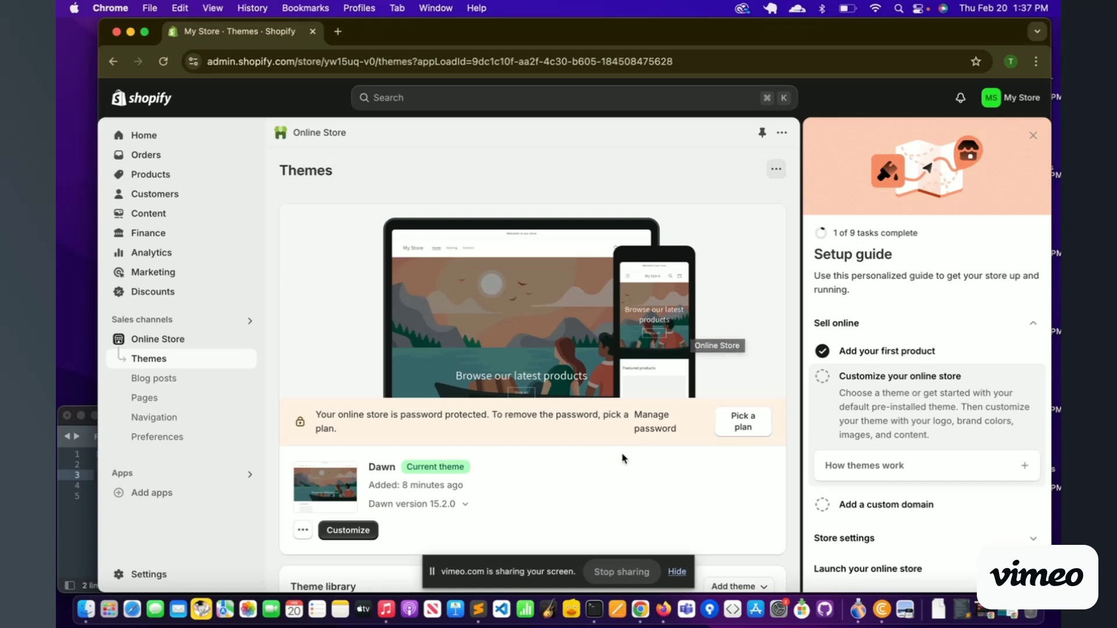
pyautogui.scroll(-3, 652, 459)
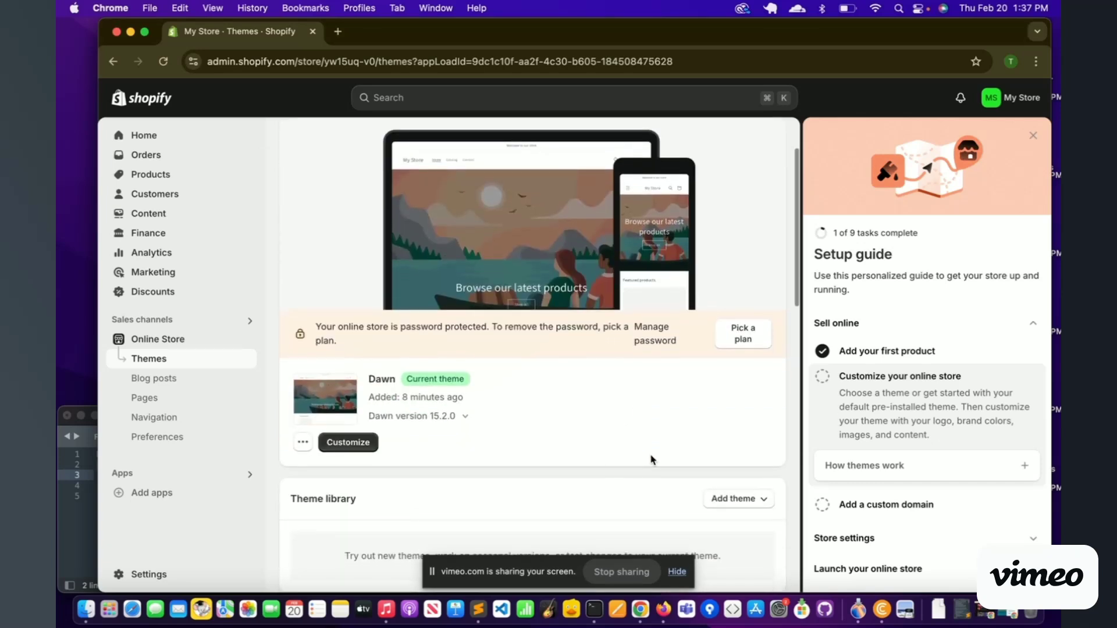
pyautogui.scroll(-1, 414, 401)
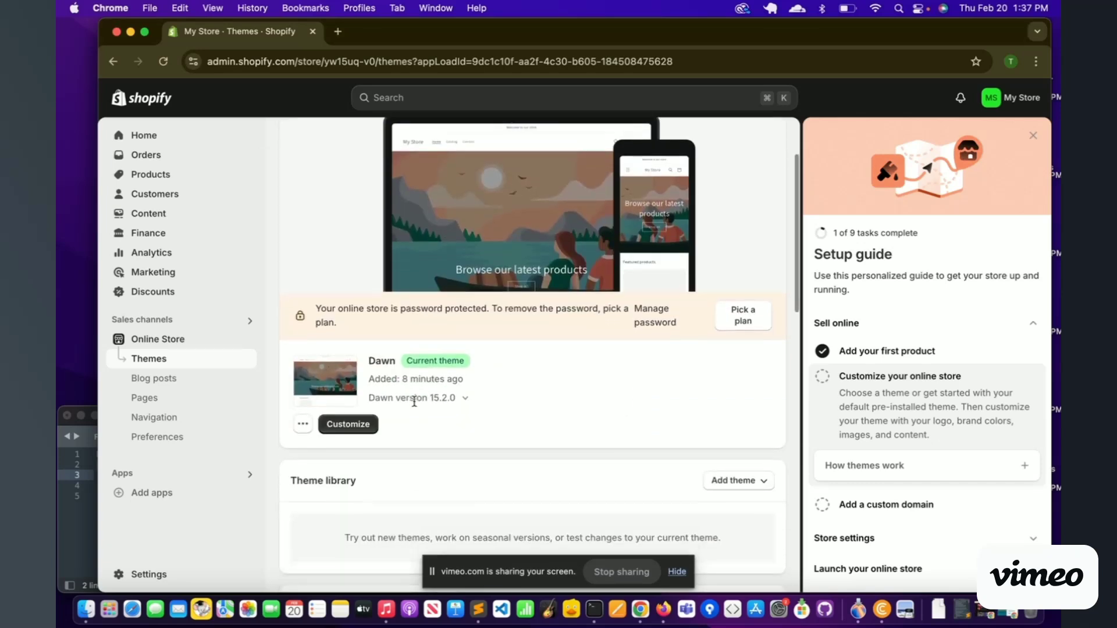
pyautogui.click(303, 424)
pyautogui.click(348, 246)
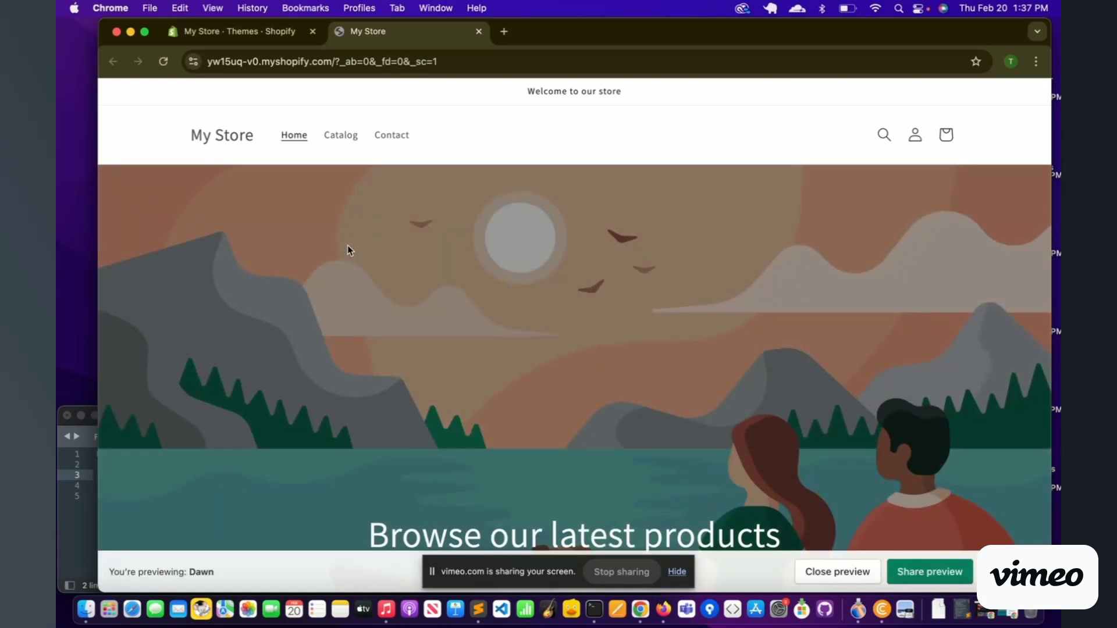
# Step: Open Test Purse from Featured products and select the Brown variant, both showing Sold out
pyautogui.scroll(-10, 347, 246)
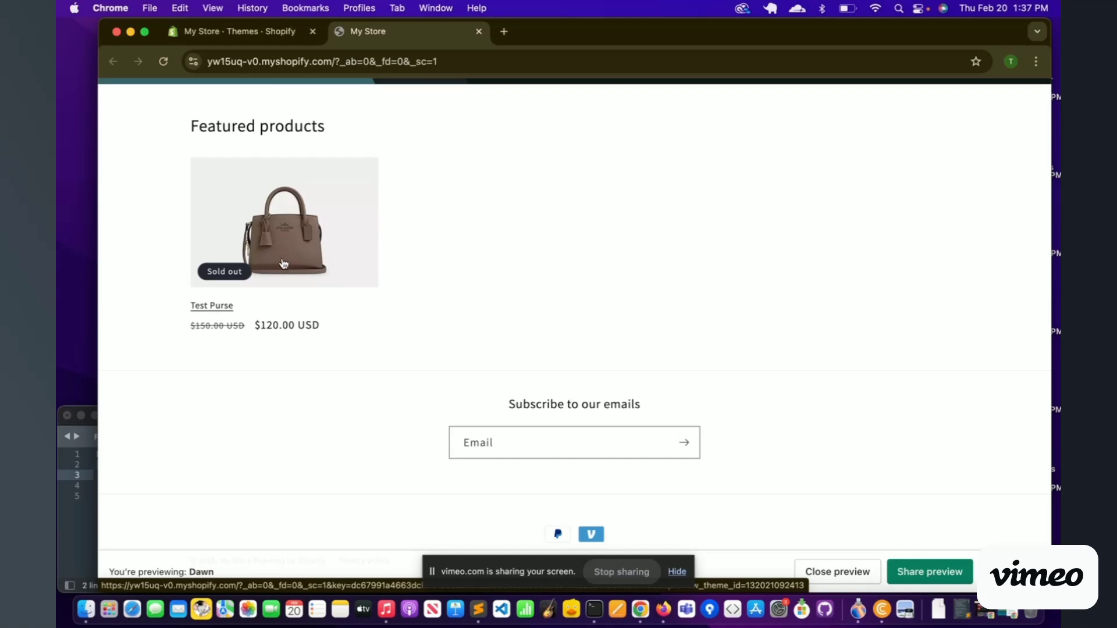
pyautogui.click(284, 264)
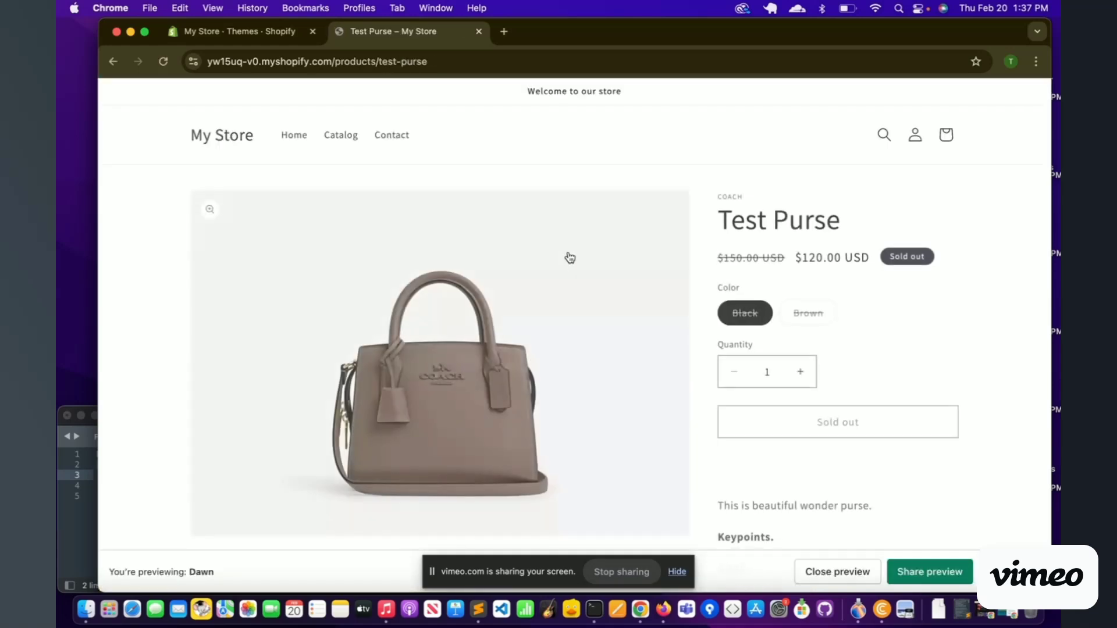
pyautogui.click(802, 324)
pyautogui.scroll(-4, 797, 360)
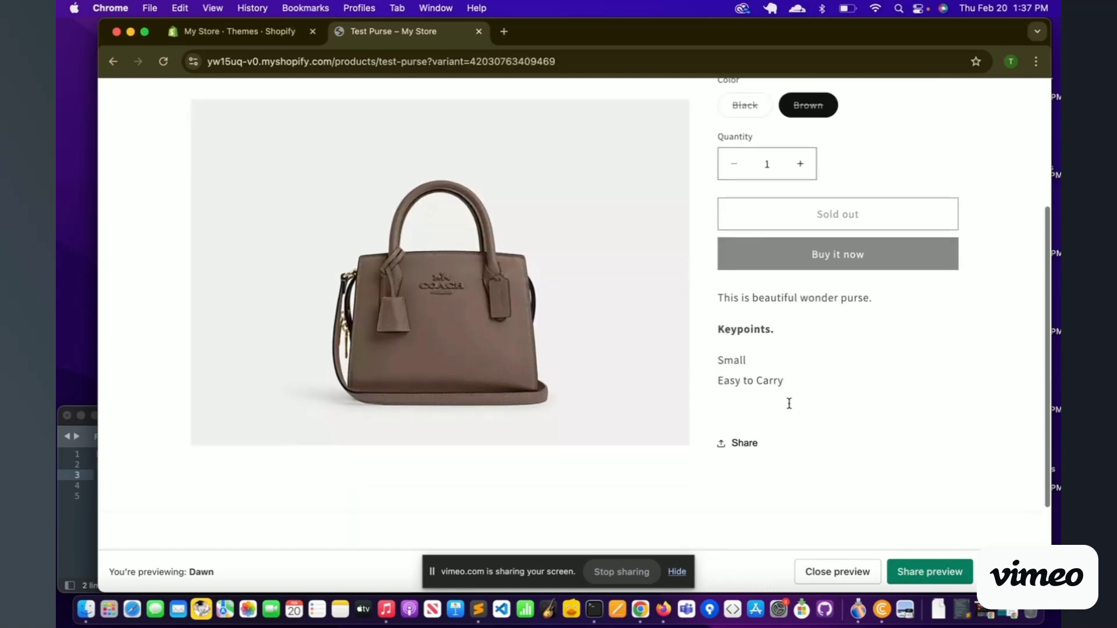
pyautogui.scroll(10, 789, 406)
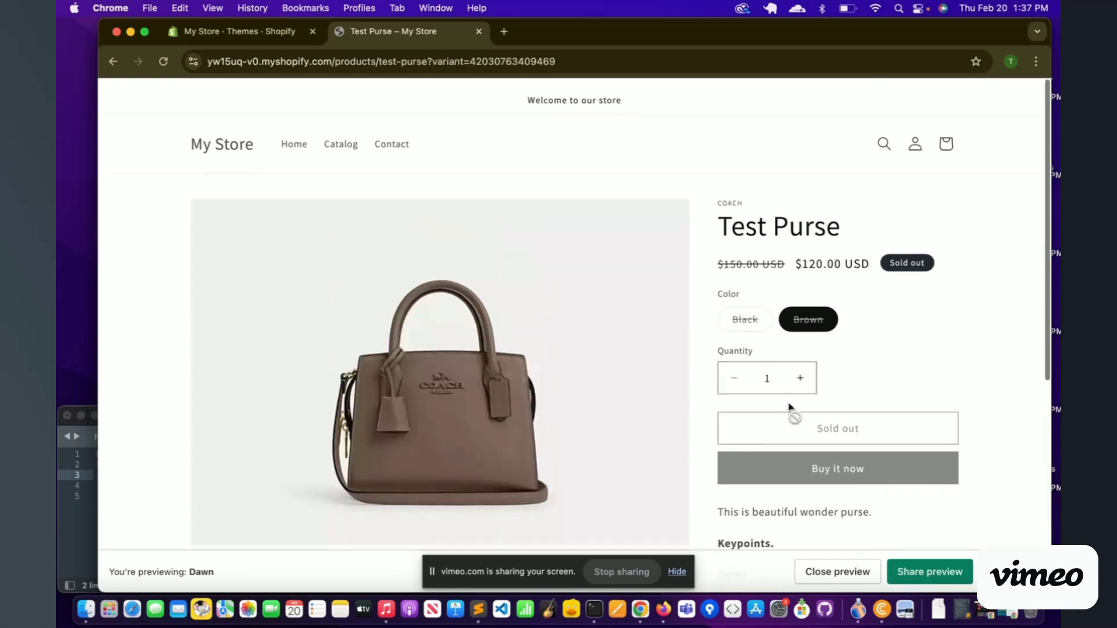
pyautogui.scroll(-1, 789, 406)
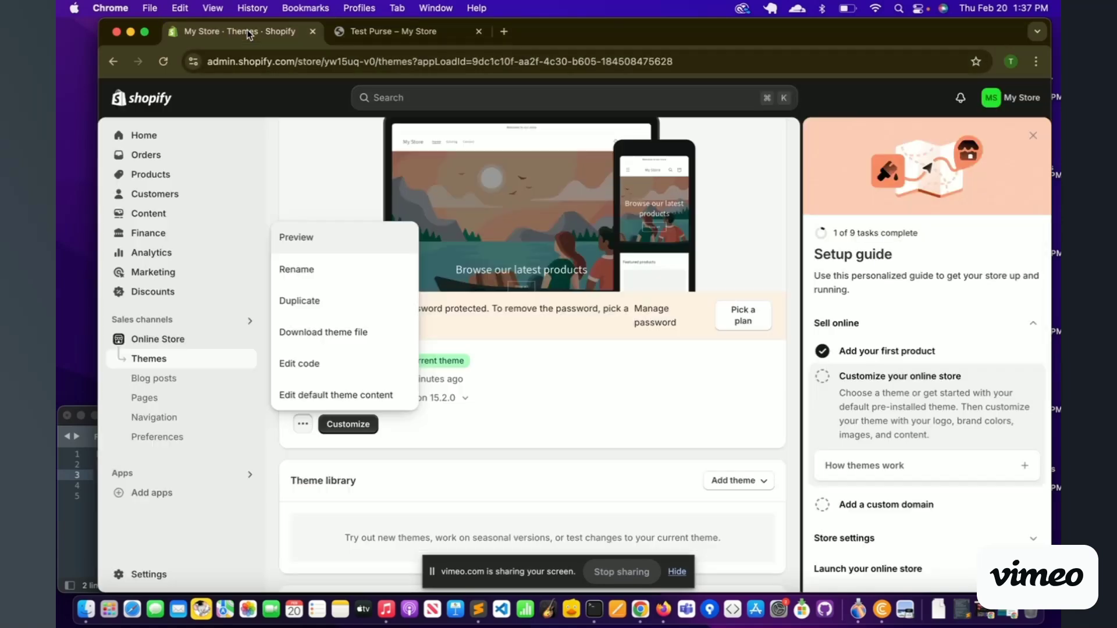
# Step: Set available stock to 10 for the Black and Brown variants and save
pyautogui.click(250, 31)
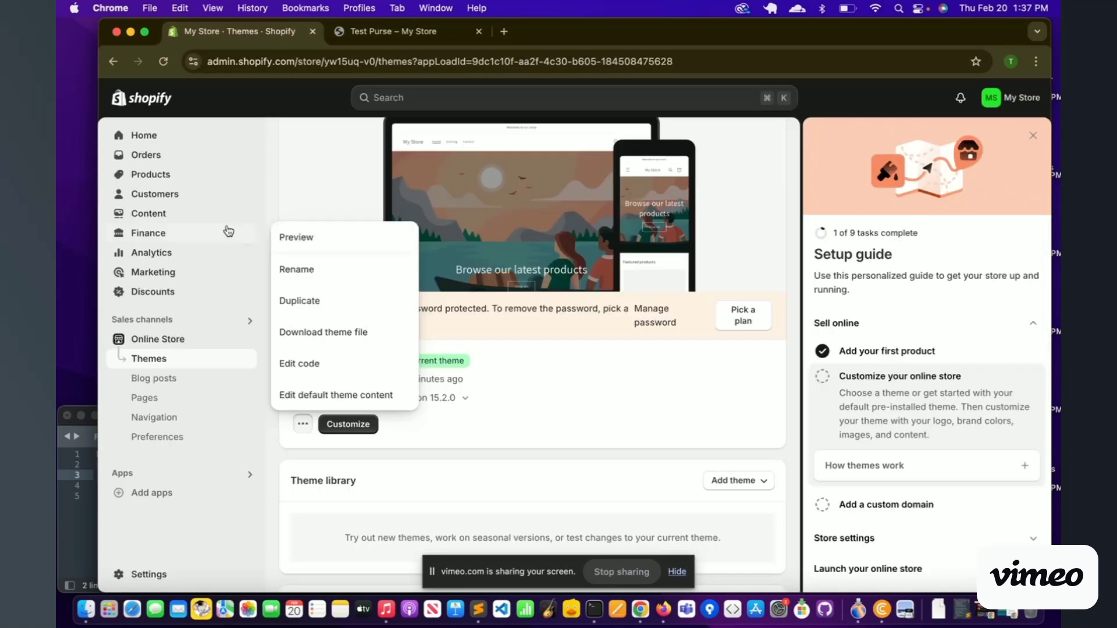
pyautogui.click(150, 174)
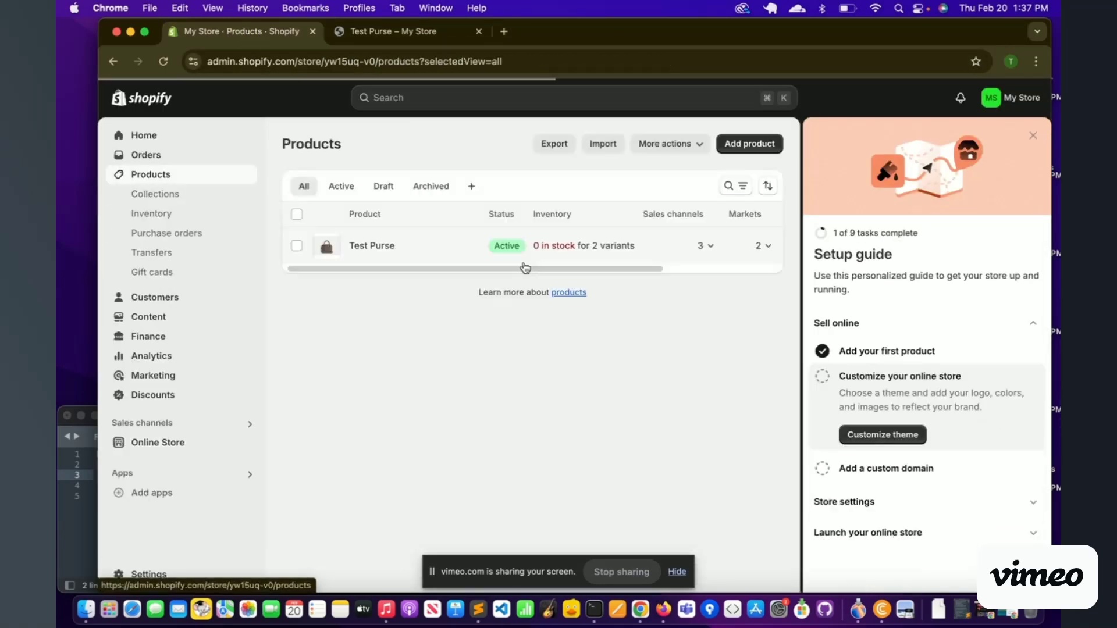
pyautogui.click(373, 244)
pyautogui.scroll(-8, 475, 381)
pyautogui.scroll(-4, 478, 383)
pyautogui.click(719, 238)
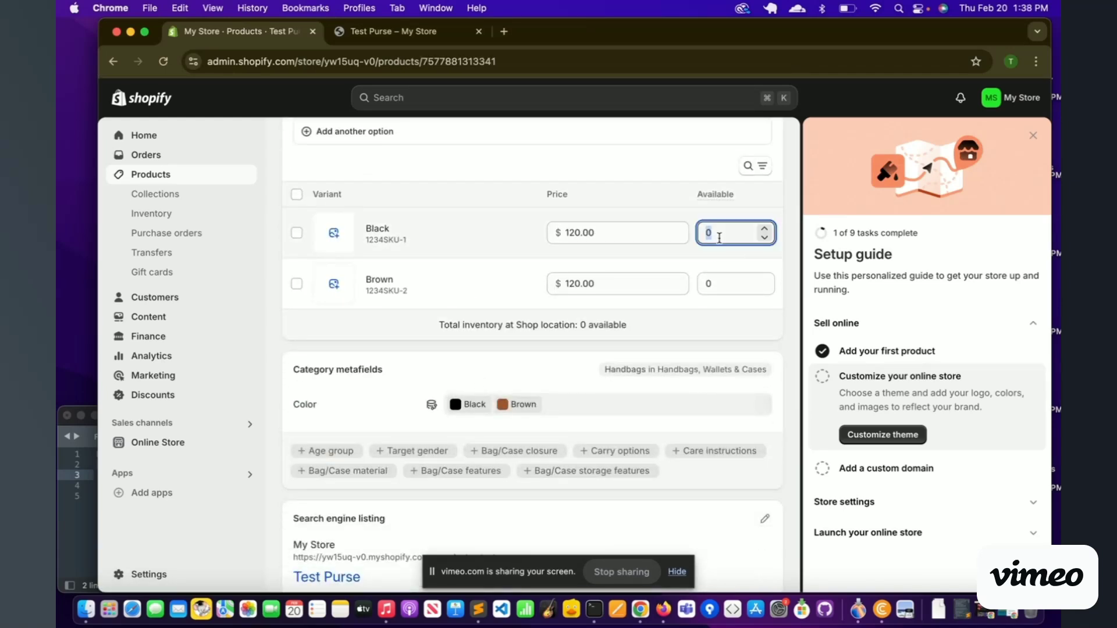
pyautogui.write('10')
pyautogui.click(718, 291)
pyautogui.write('10')
pyautogui.click(778, 97)
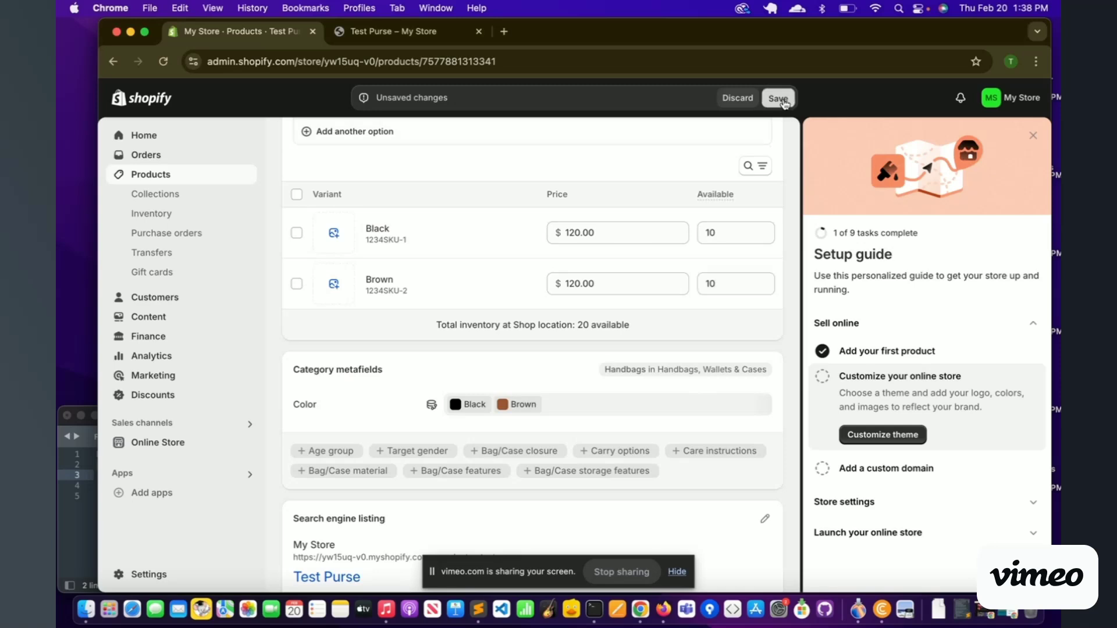
pyautogui.click(393, 31)
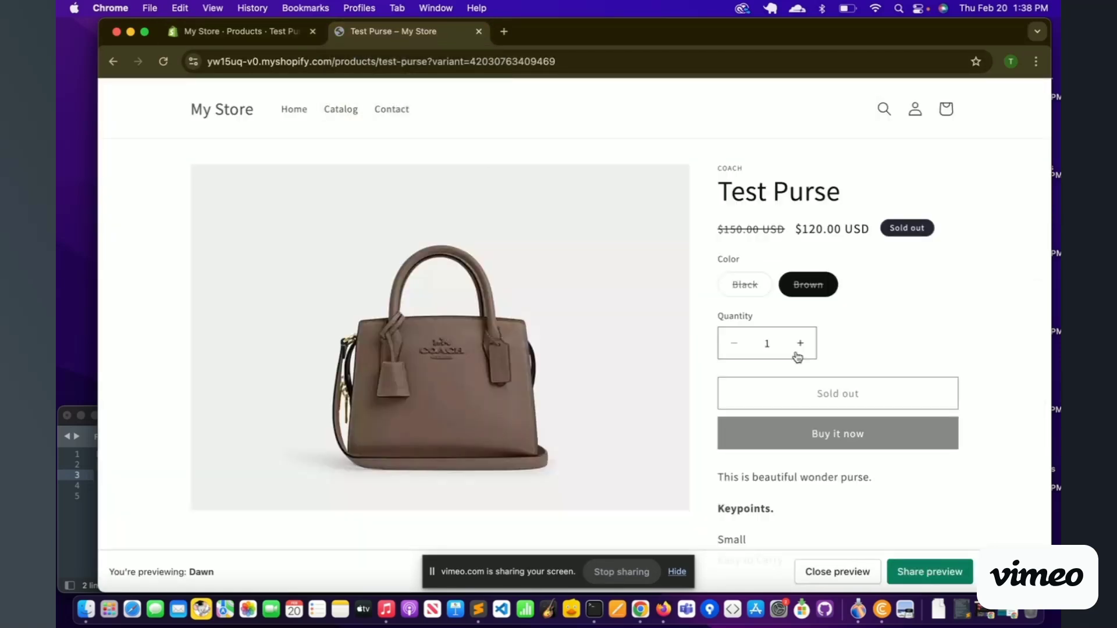
# Step: Reload the product page, add a Brown Test Purse at $120.00 to the cart and attempt checkout
pyautogui.click(165, 63)
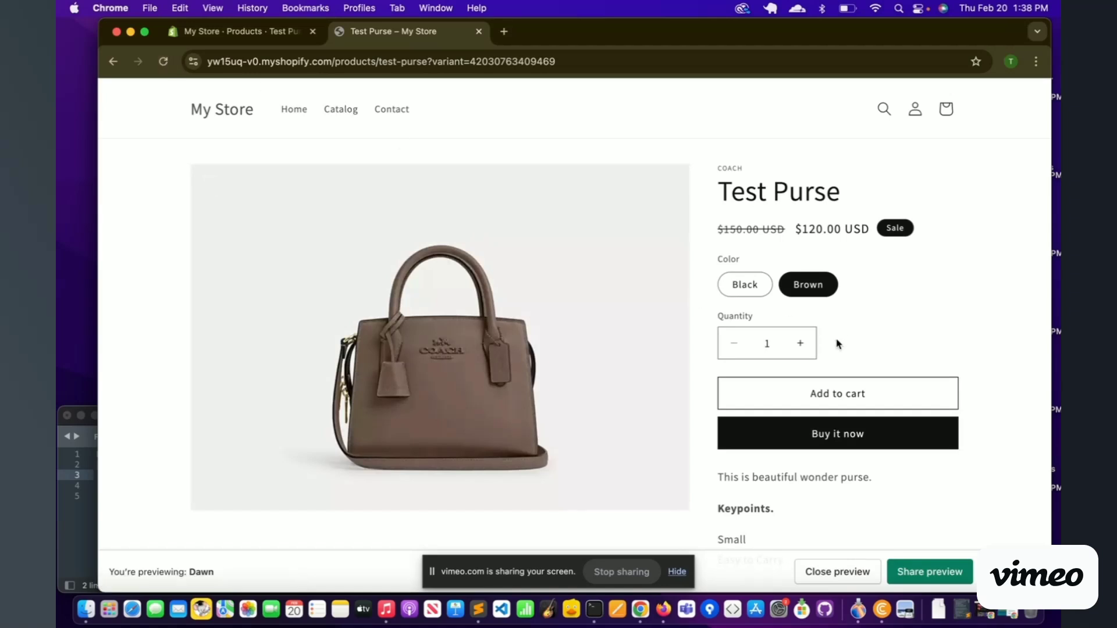
pyautogui.click(823, 401)
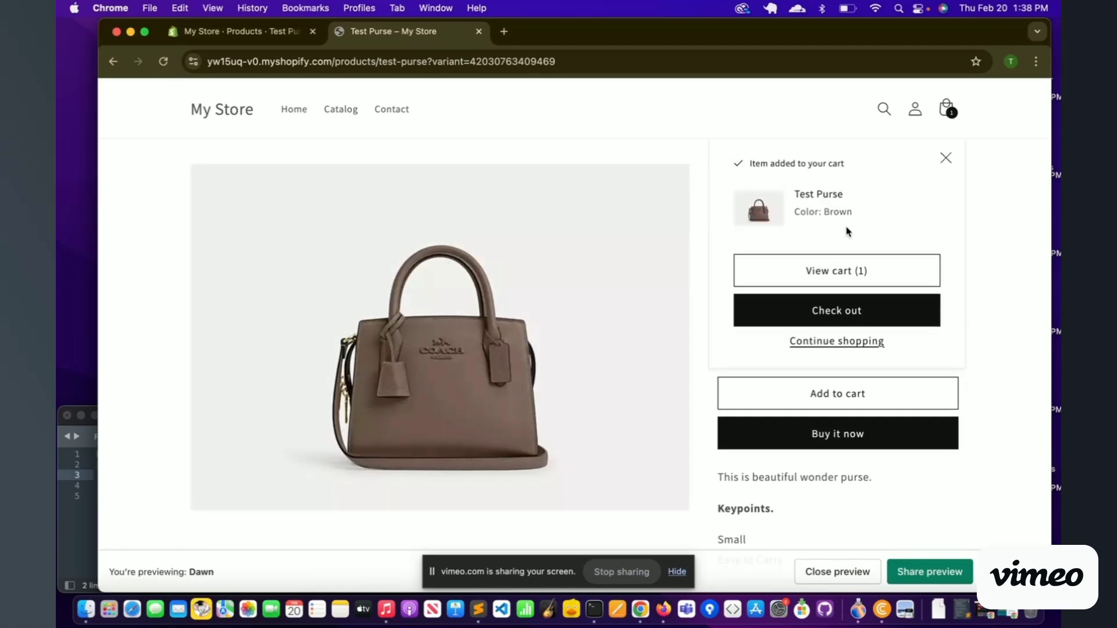
pyautogui.click(819, 273)
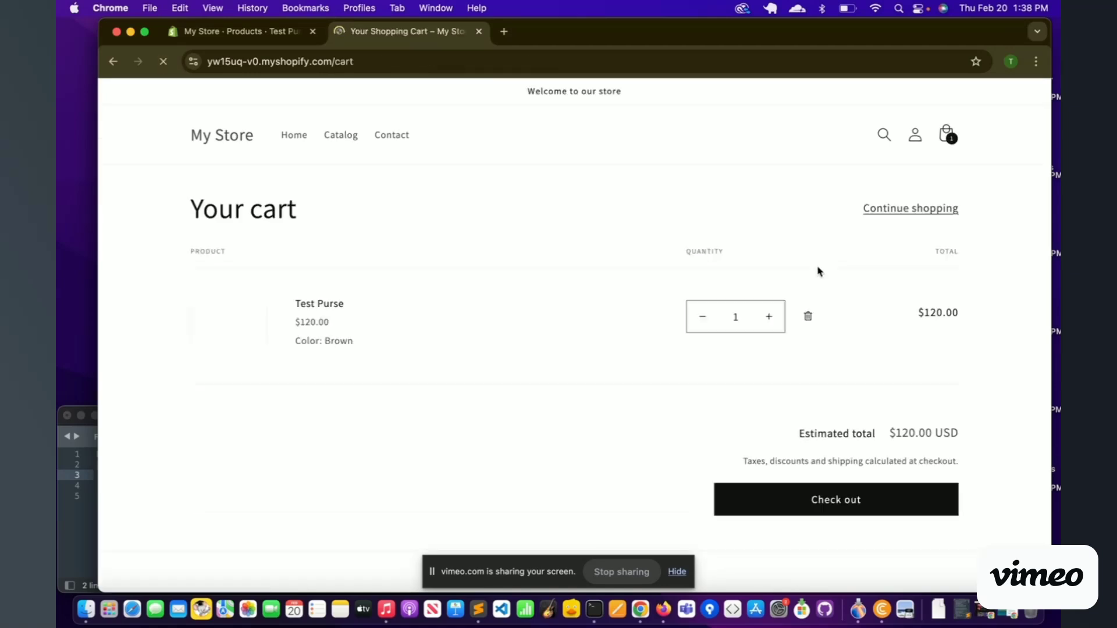
pyautogui.click(802, 499)
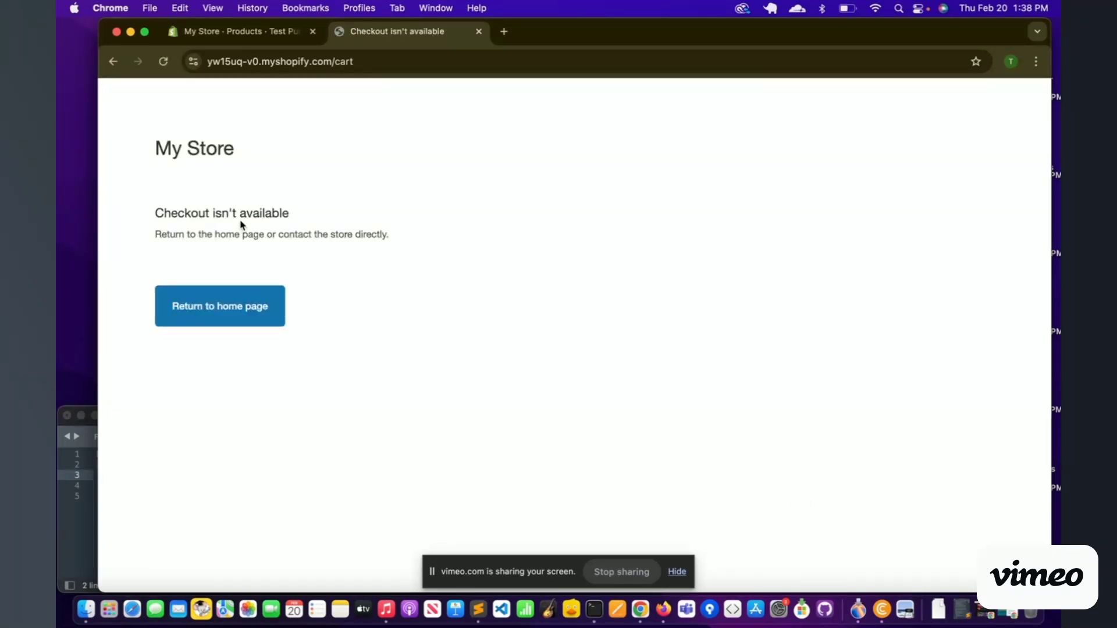
pyautogui.click(114, 63)
pyautogui.scroll(-5, 536, 273)
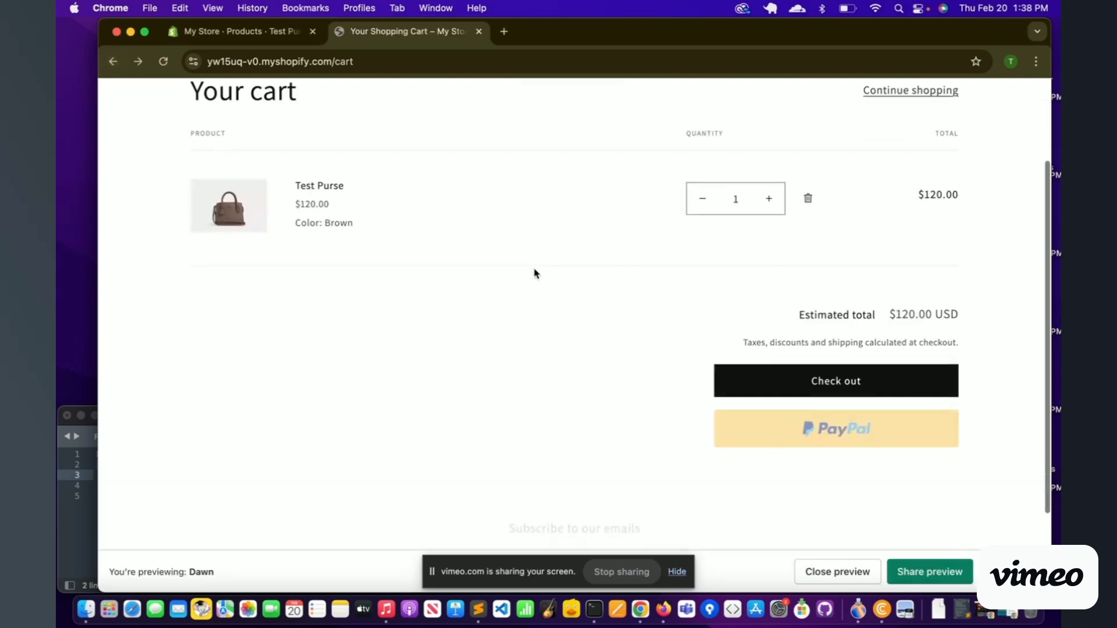
pyautogui.scroll(5, 535, 273)
# Step: Switch to the admin Test Purse tab and scroll to the top of the product page
pyautogui.click(253, 30)
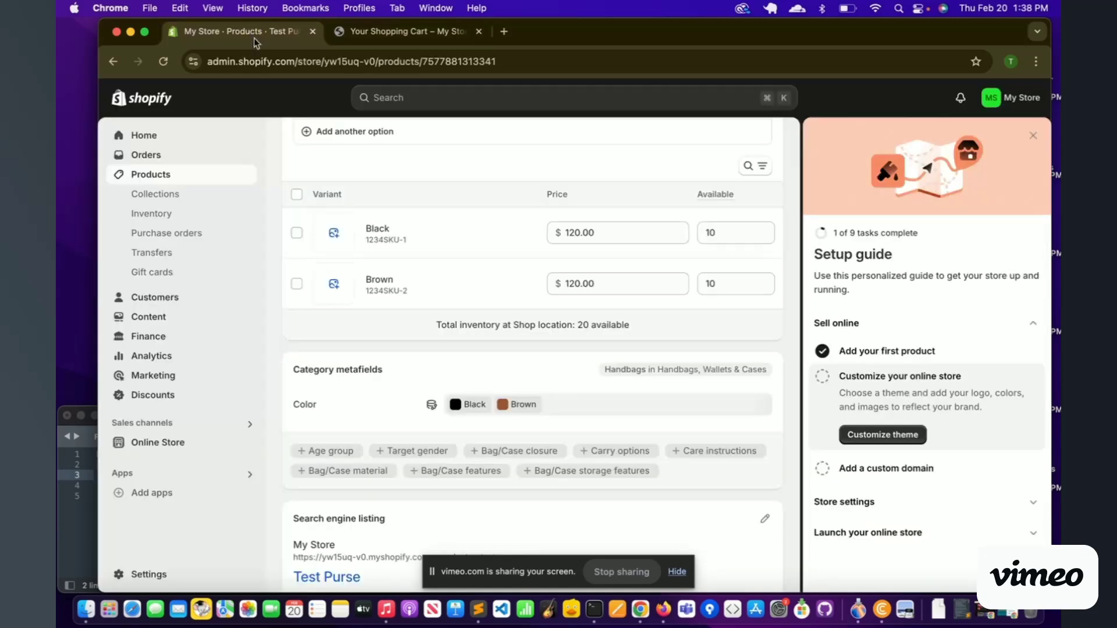
pyautogui.scroll(1, 444, 387)
pyautogui.scroll(10, 444, 387)
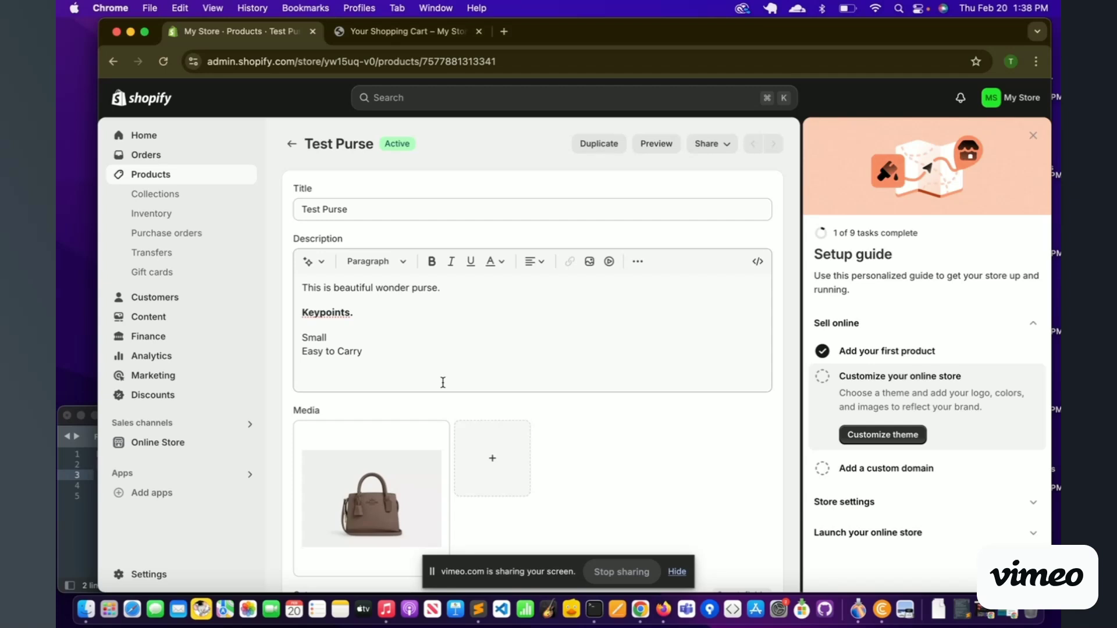
# Step: Copy the tinyurl.com/ShopifyBuilder link line from the Sublime Text notes
pyautogui.click(87, 510)
pyautogui.click(169, 457)
pyautogui.tripleClick(168, 464)
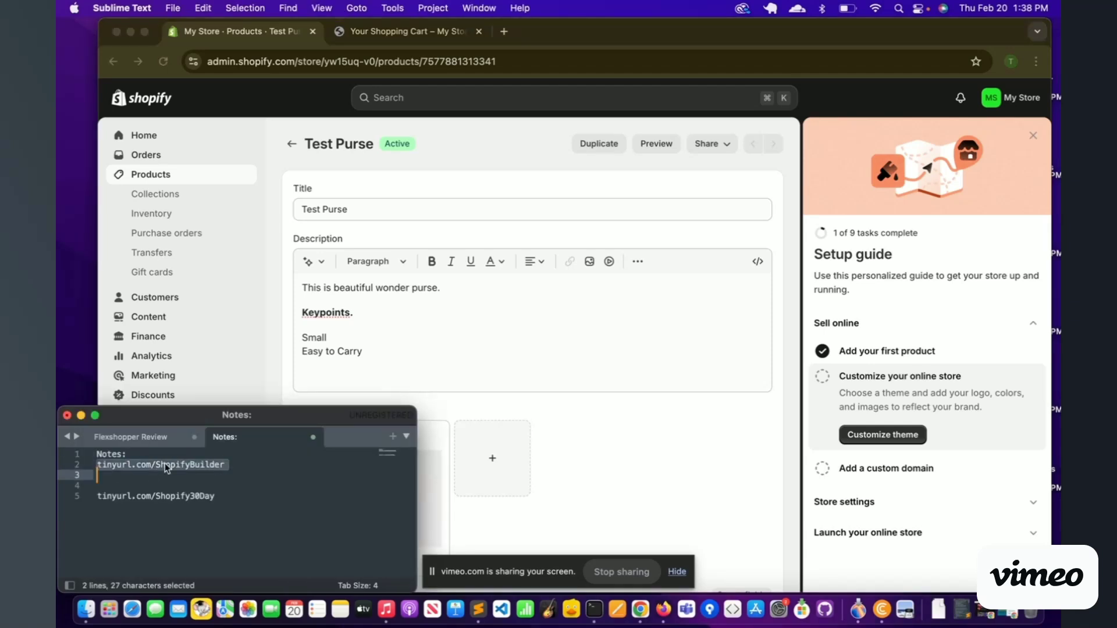
pyautogui.press('super+c')
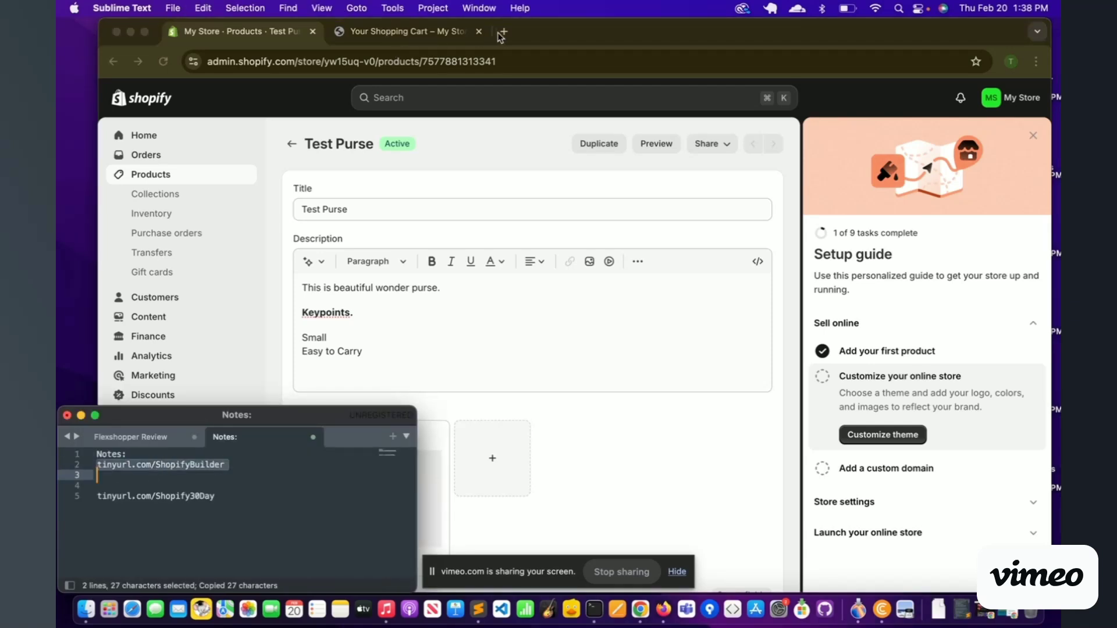
# Step: Paste the link into a new Chrome tab and load the Website Builder 2024 page
pyautogui.click(502, 33)
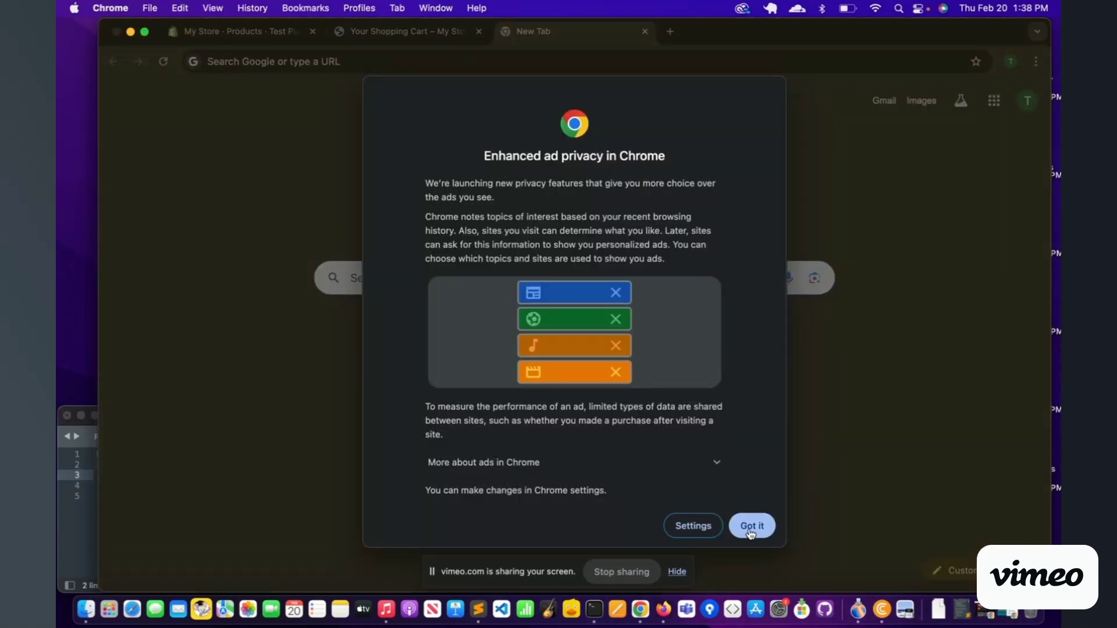
pyautogui.click(752, 525)
pyautogui.press('super+v')
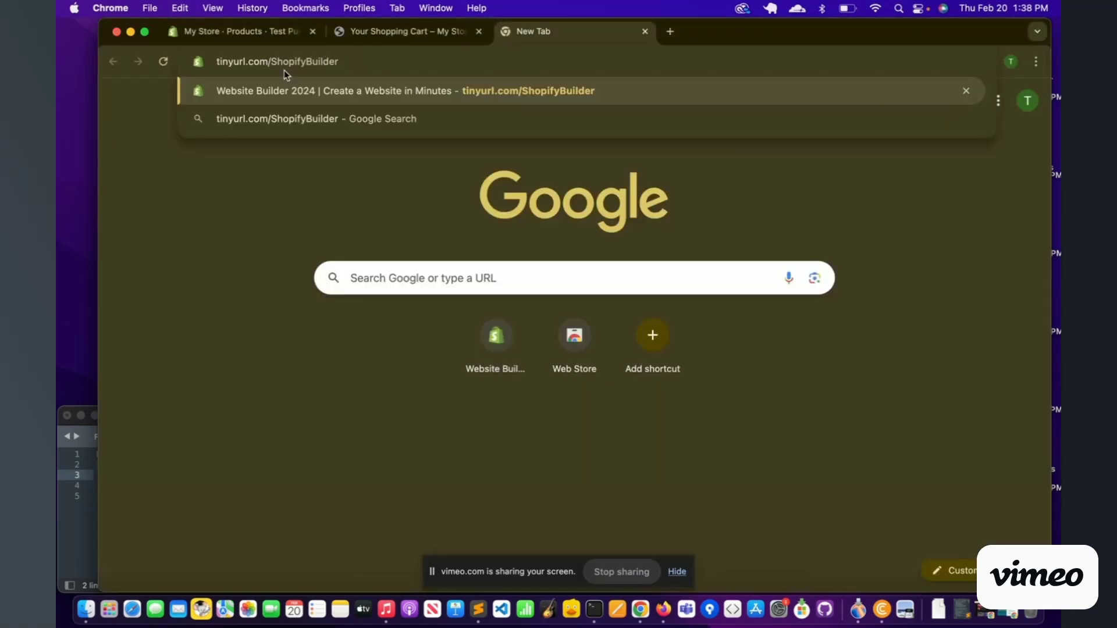
pyautogui.press('Return')
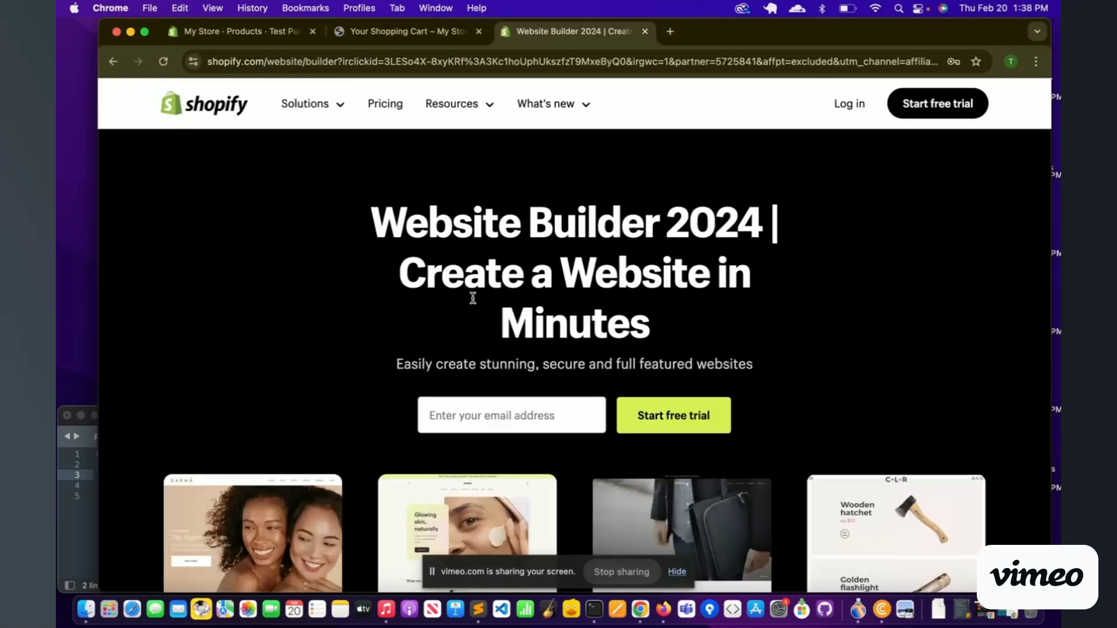
# Step: Copy the tinyurl.com/Shopify30Day link from the Sublime Text notes and load it in a new Chrome tab
pyautogui.click(90, 503)
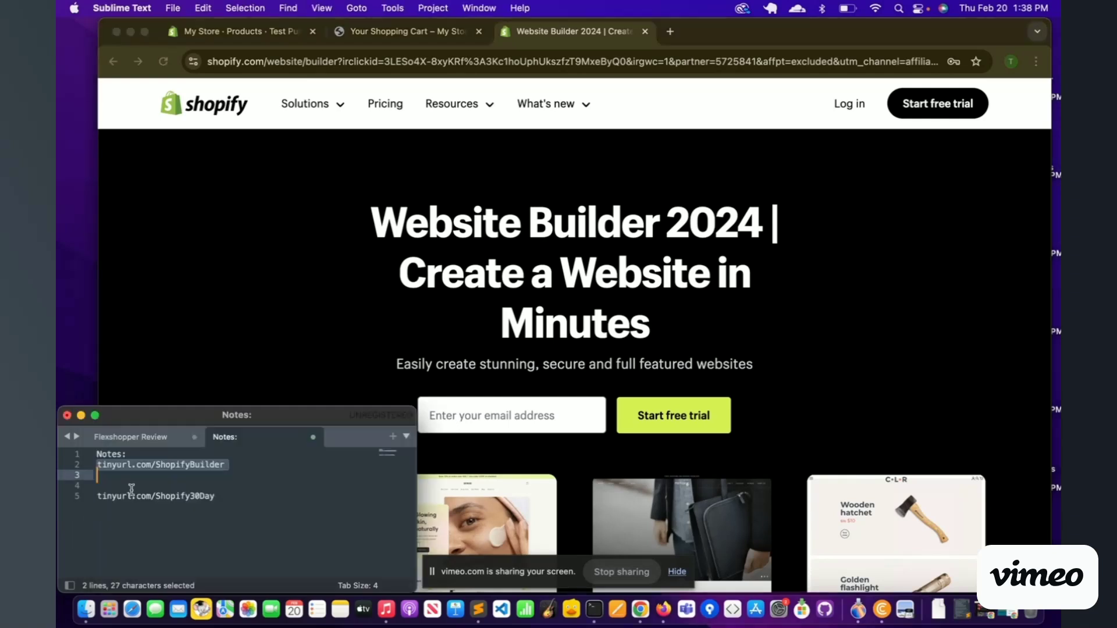
pyautogui.tripleClick(166, 496)
pyautogui.press('super+c')
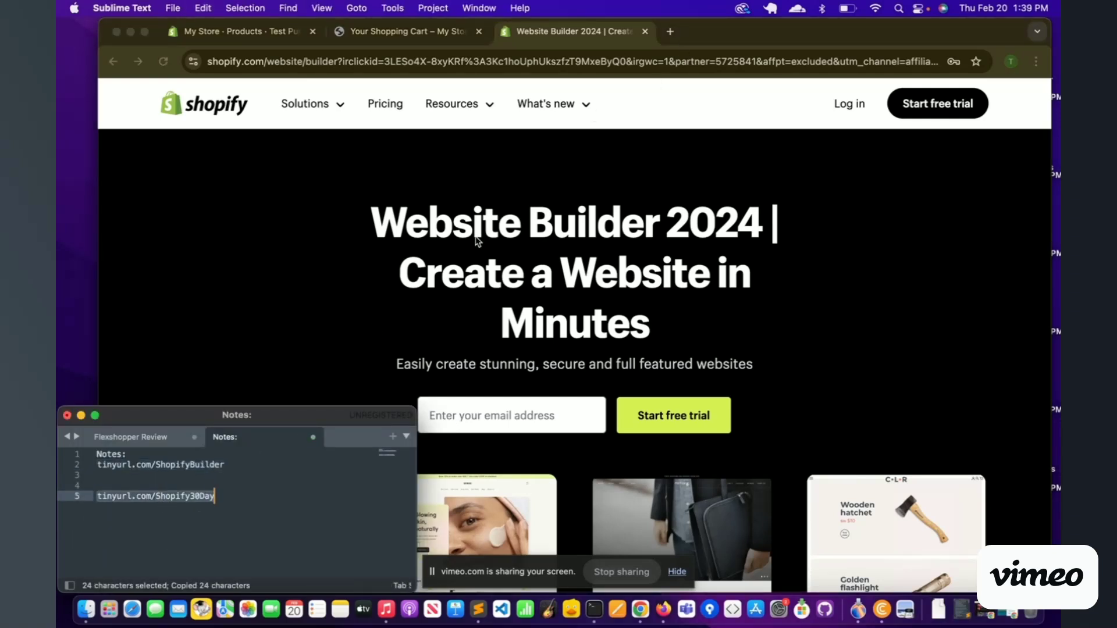
pyautogui.click(670, 32)
pyautogui.press('super+v')
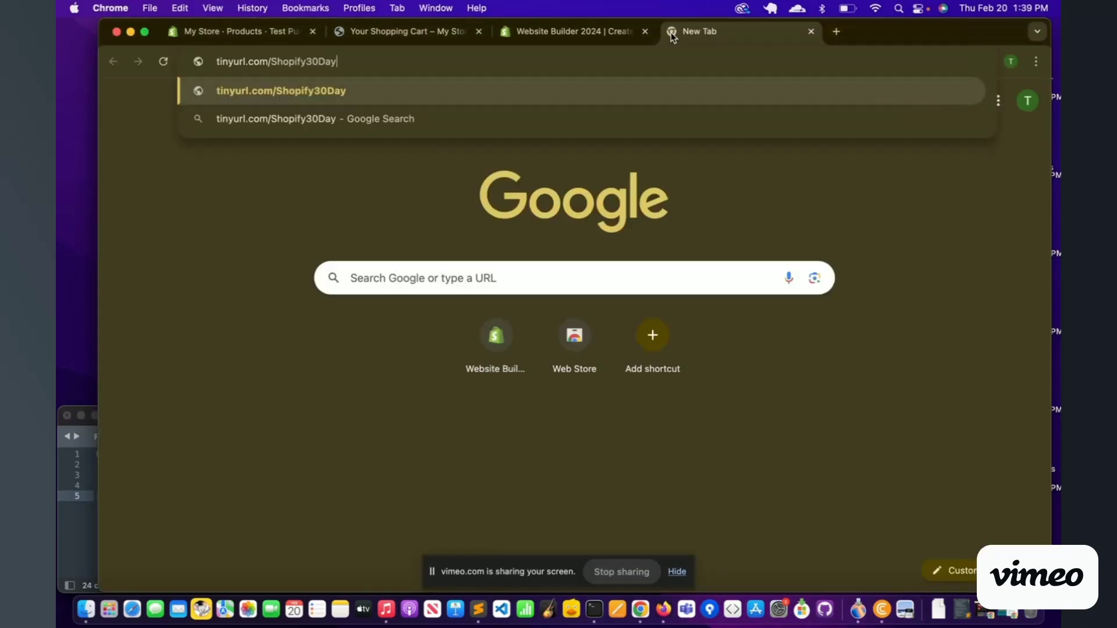
pyautogui.press('Return')
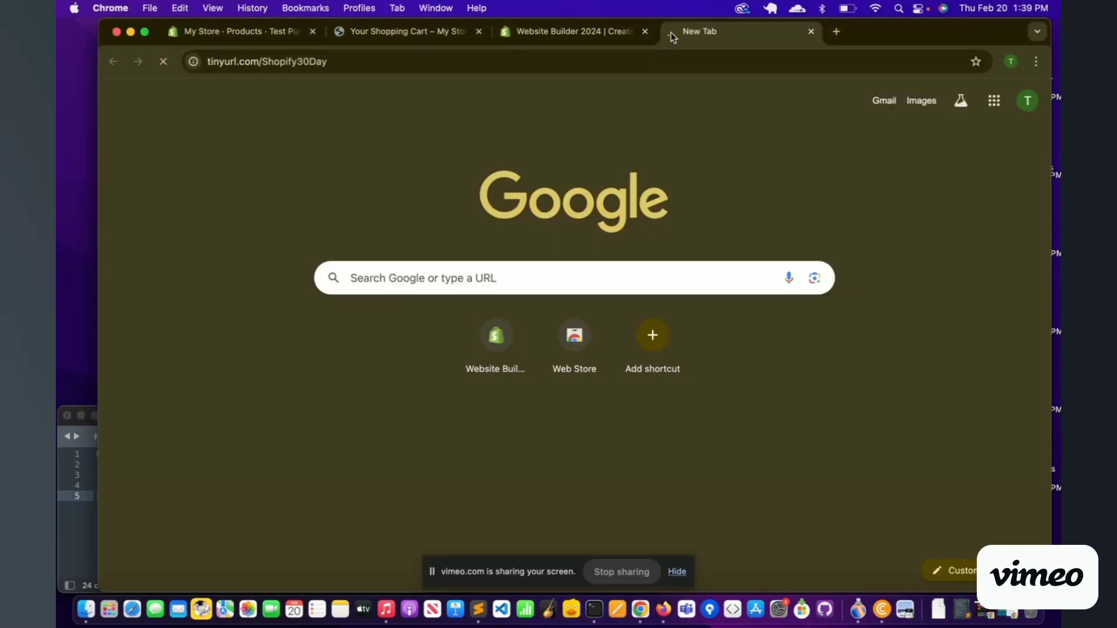